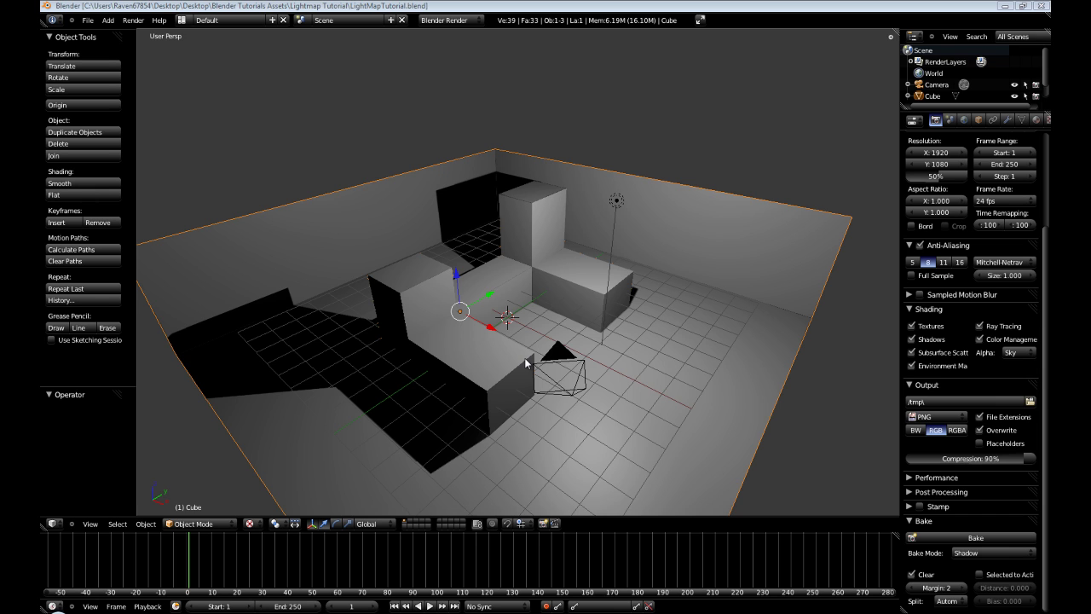
Rename the cube's texture to Lightmap and move it down to the second slot
scroll(1024, 119, down, 2)
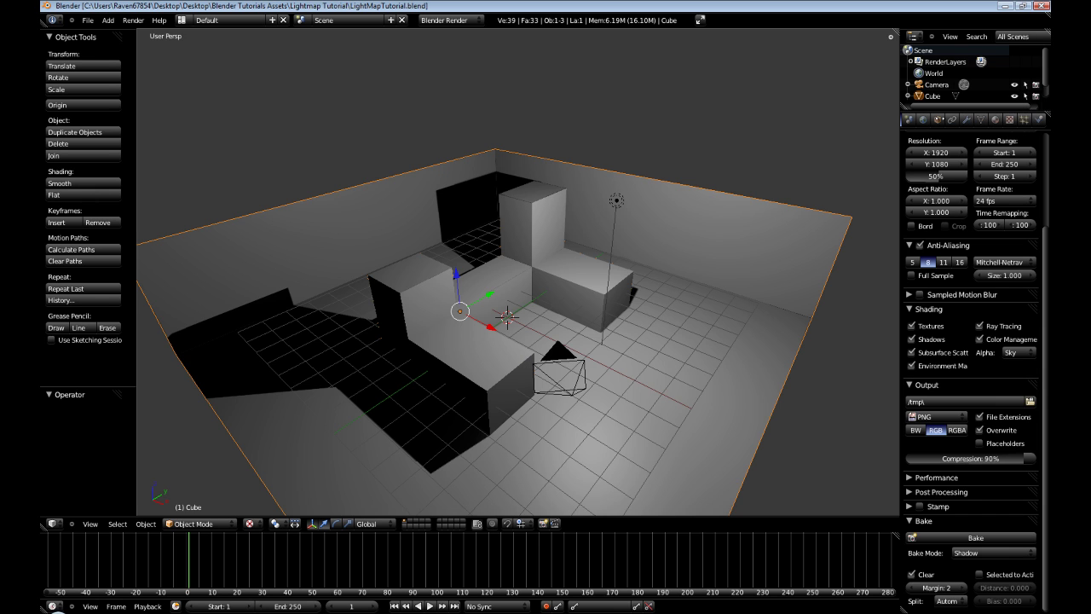
click(1011, 120)
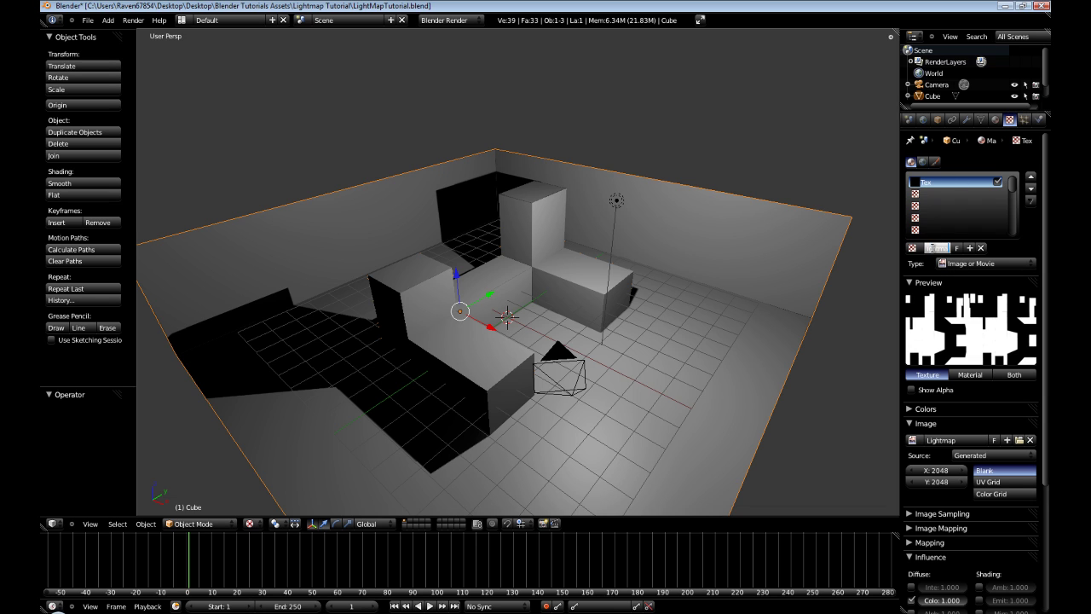
text(Lightmap)
key(Return)
click(1031, 188)
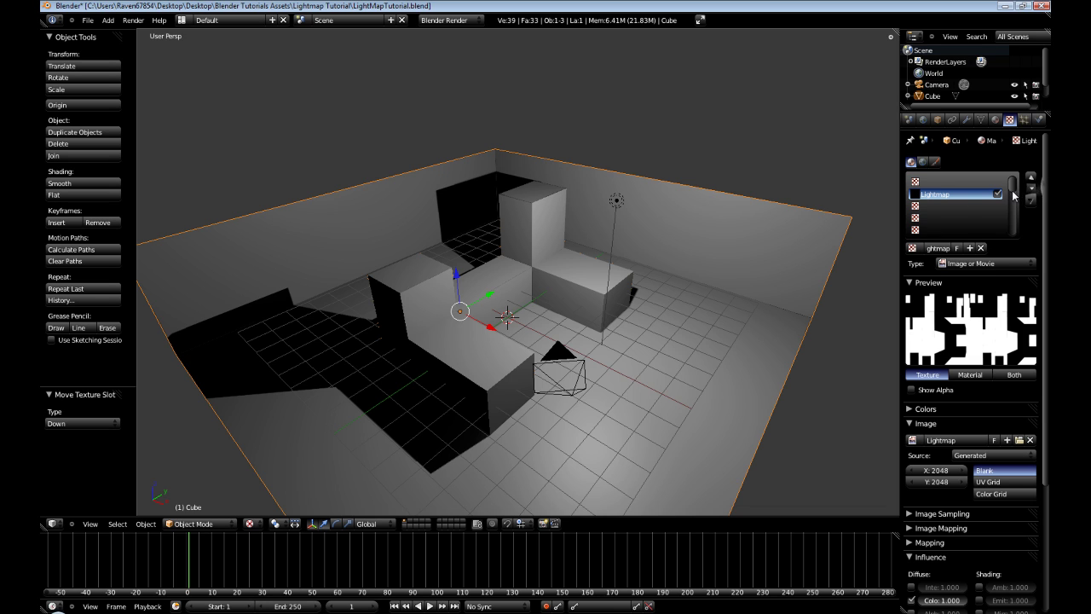
Add a new Image or Movie texture in the empty first slot above Lightmap
click(936, 181)
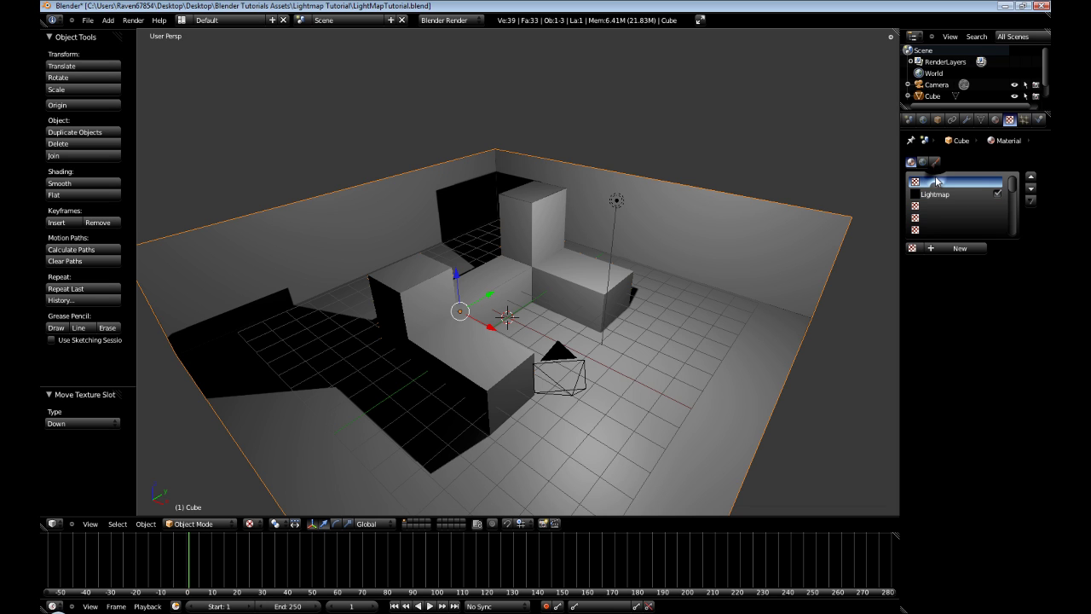
click(955, 248)
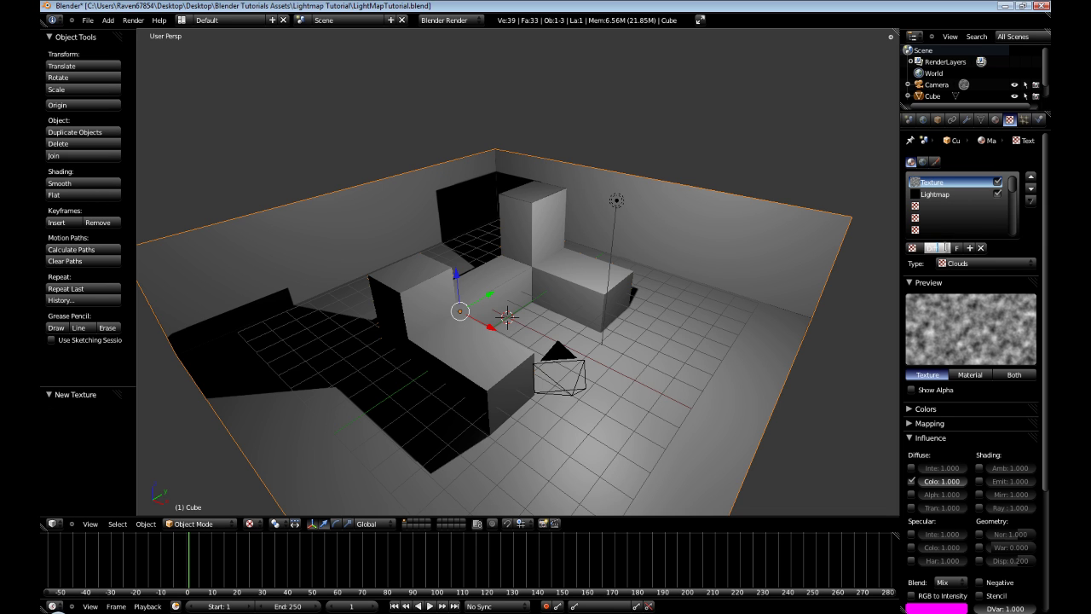
click(981, 264)
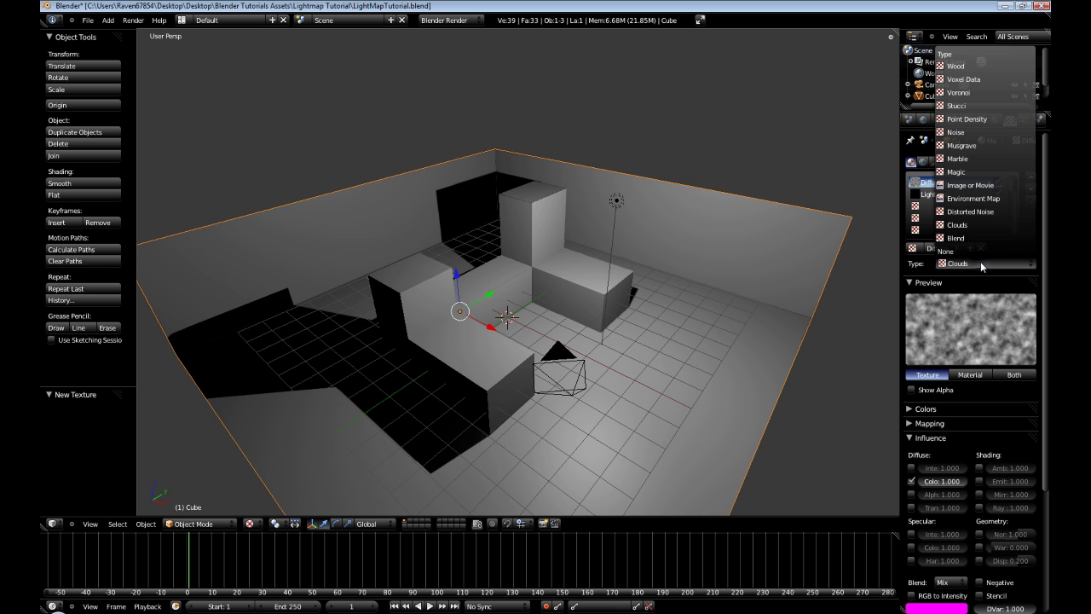
click(979, 185)
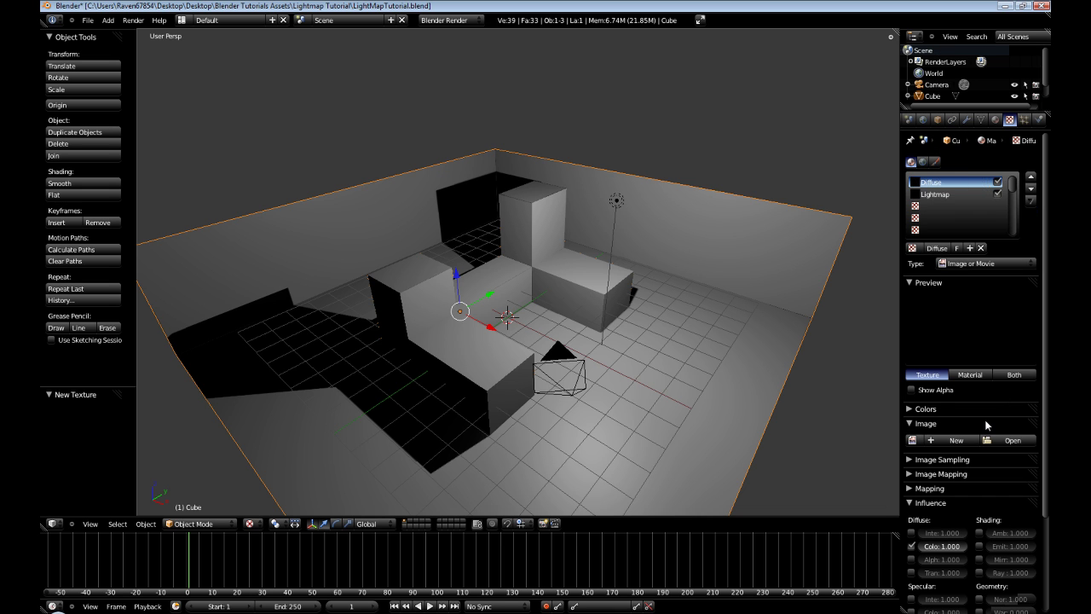
Load ConcreteBare0115_7_S.jpg from the cgtextures folder as the Diffuse image
scroll(986, 424, down, 3)
click(1010, 356)
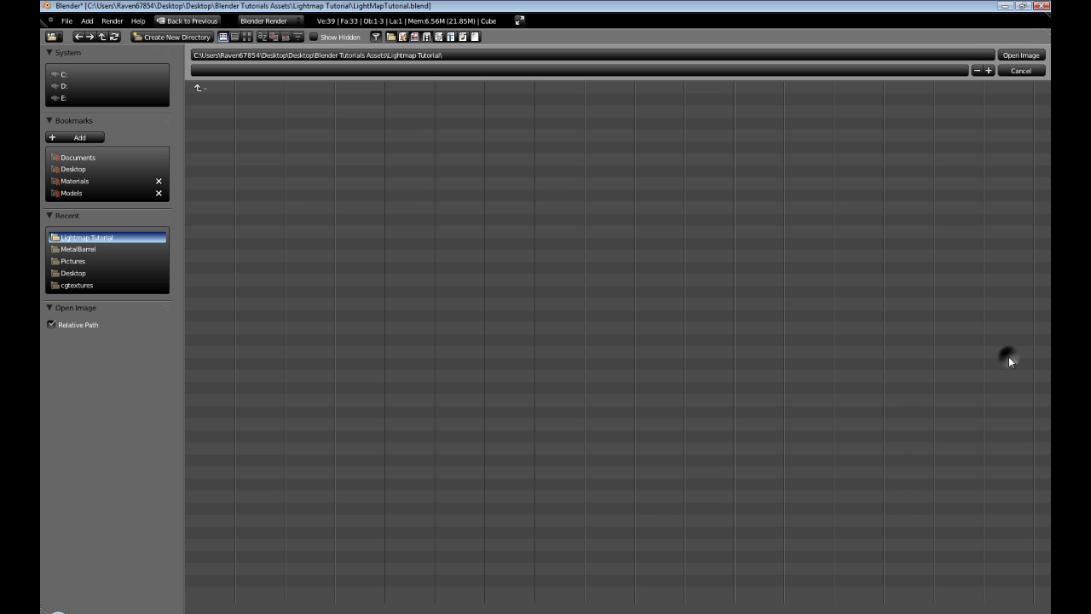
click(109, 287)
click(247, 37)
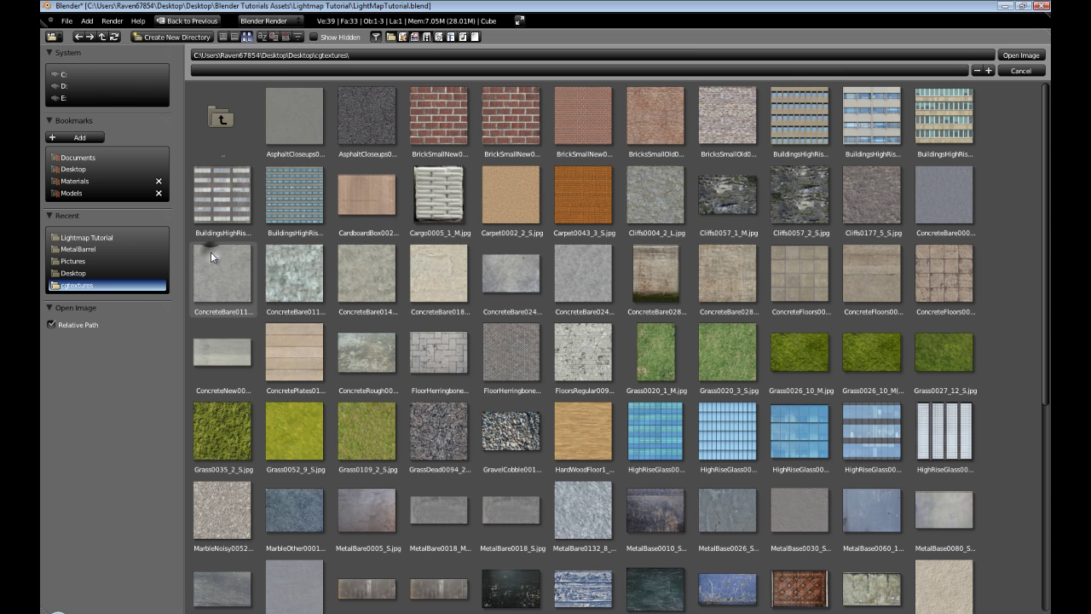
click(211, 251)
double_click(211, 252)
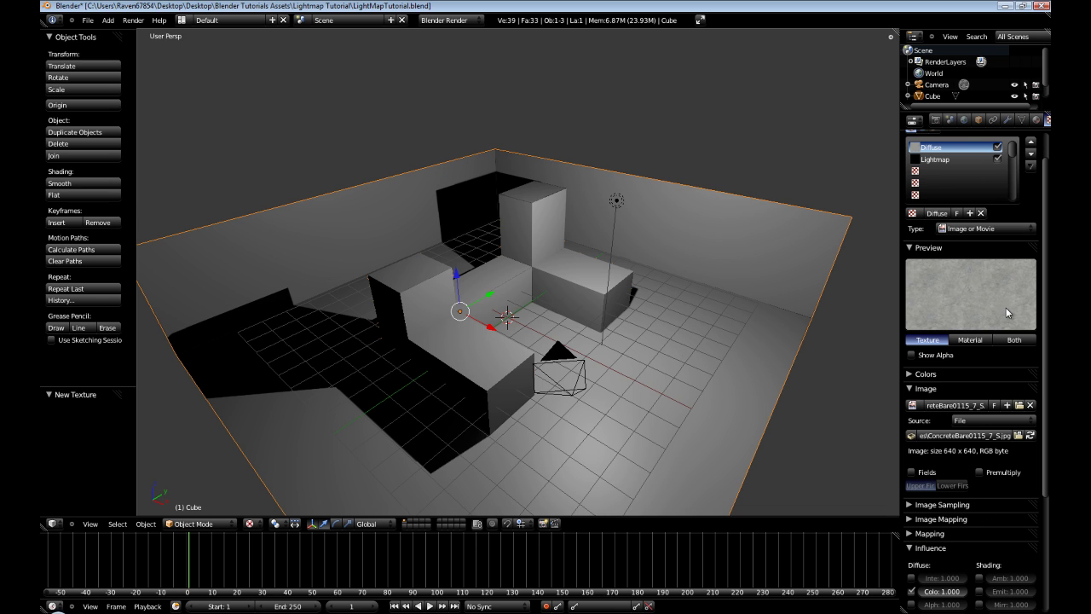
Set the Diffuse texture's mapping coordinates to UV
scroll(972, 481, down, 2)
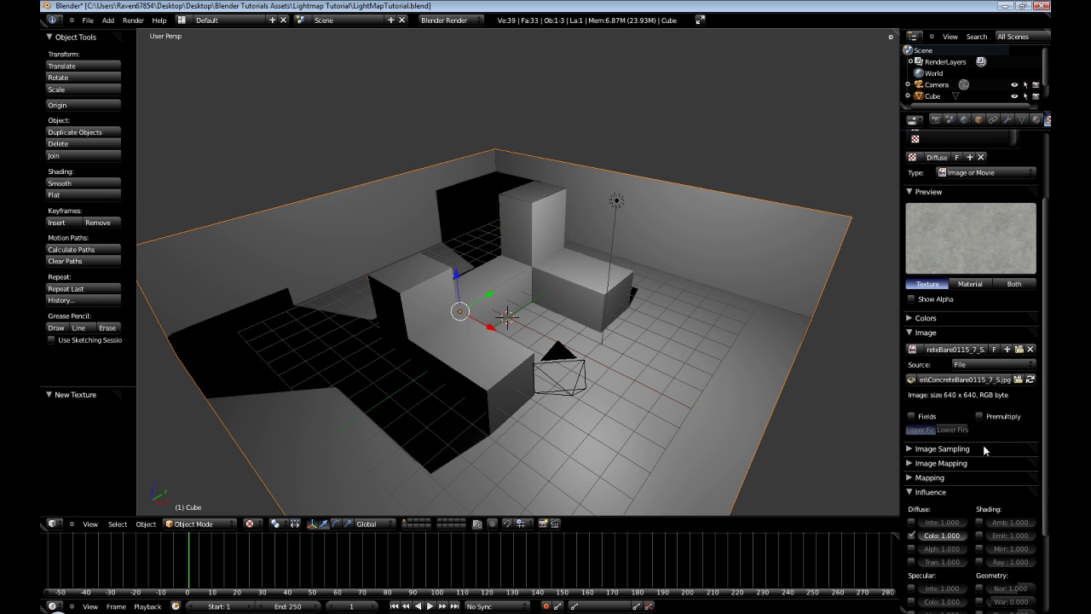
click(911, 478)
click(992, 494)
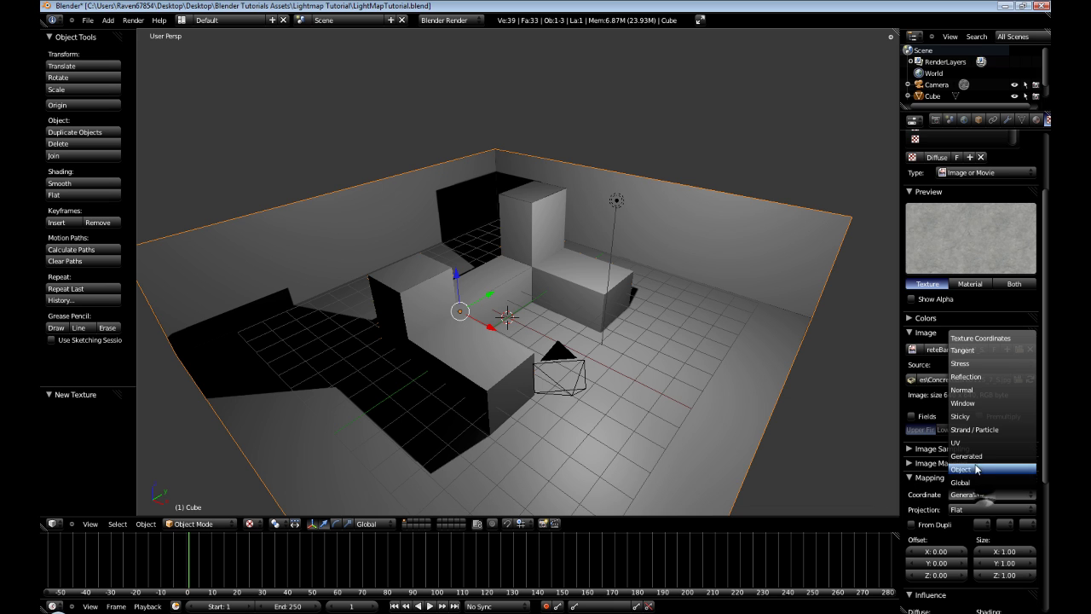
click(968, 444)
click(911, 478)
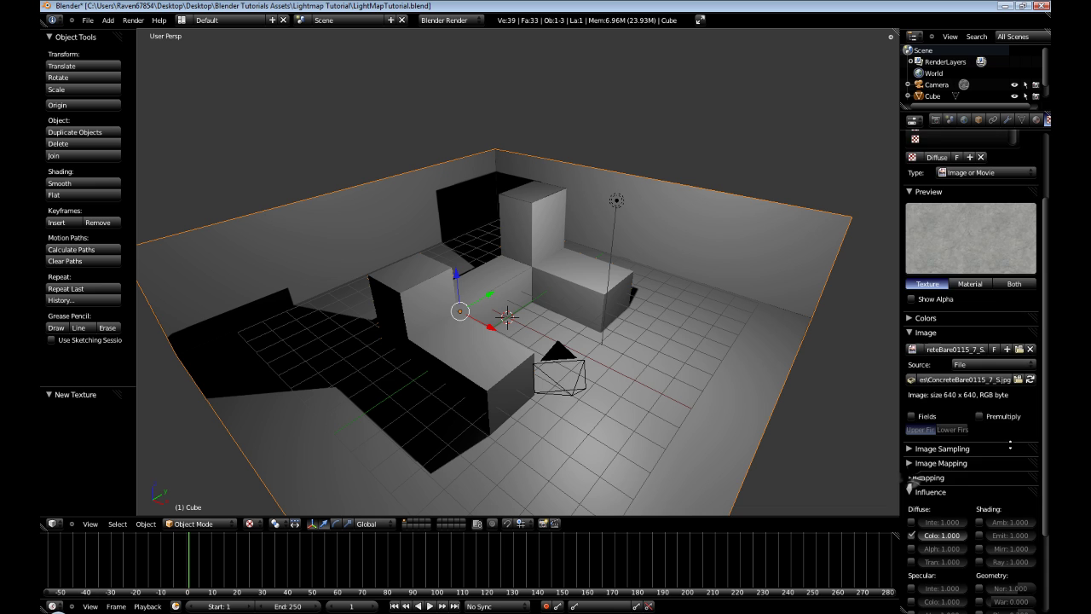
Set the Diffuse texture's mapping size Y and Z to 3
scroll(1004, 539, up, 3)
scroll(963, 494, down, 5)
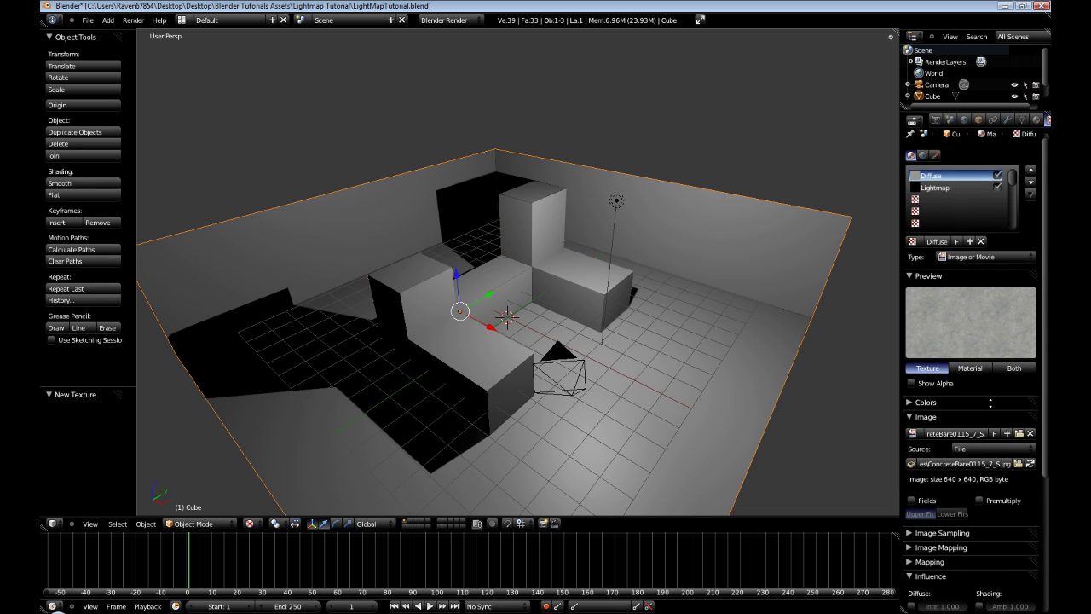
click(913, 420)
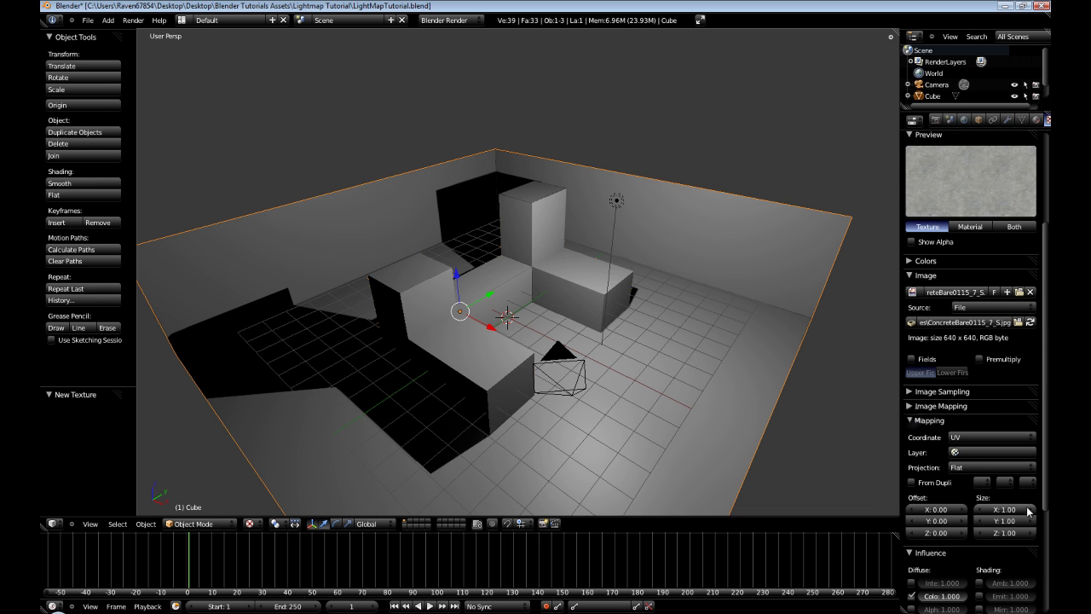
click(1000, 509)
key(Tab)
text(3)
key(Tab)
text(3)
key(Return)
click(913, 421)
scroll(910, 407, up, 3)
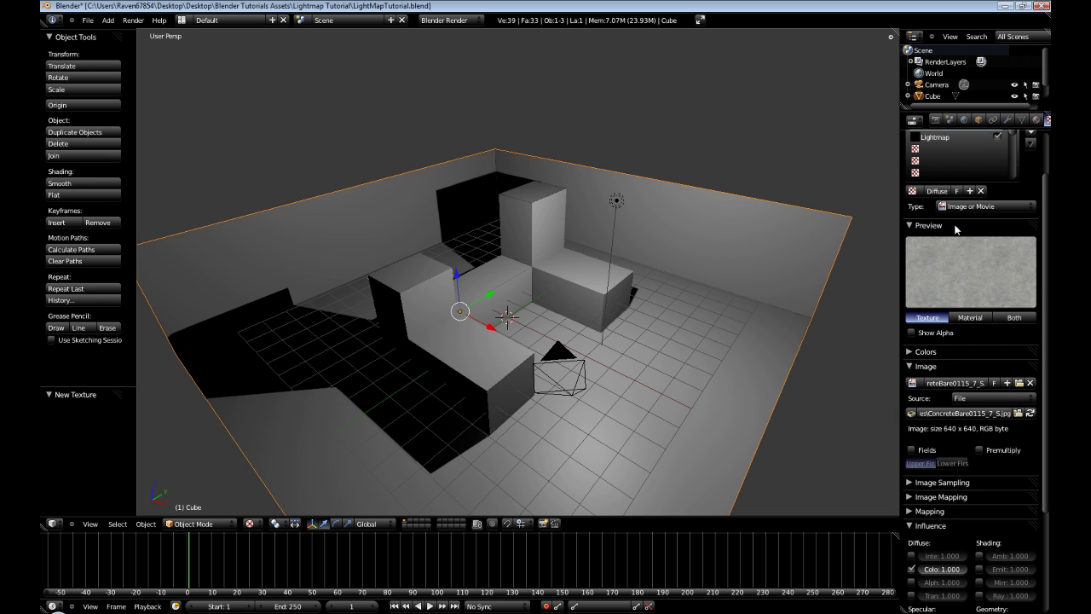
Set the Lightmap texture's influence blend mode to Overlay
click(938, 136)
scroll(982, 457, down, 4)
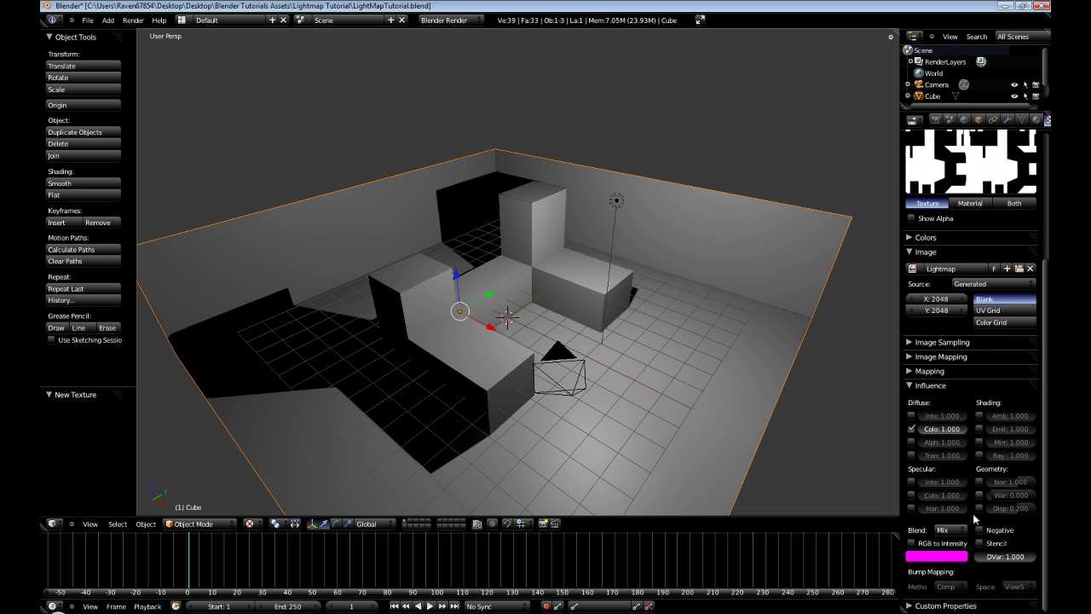
click(947, 531)
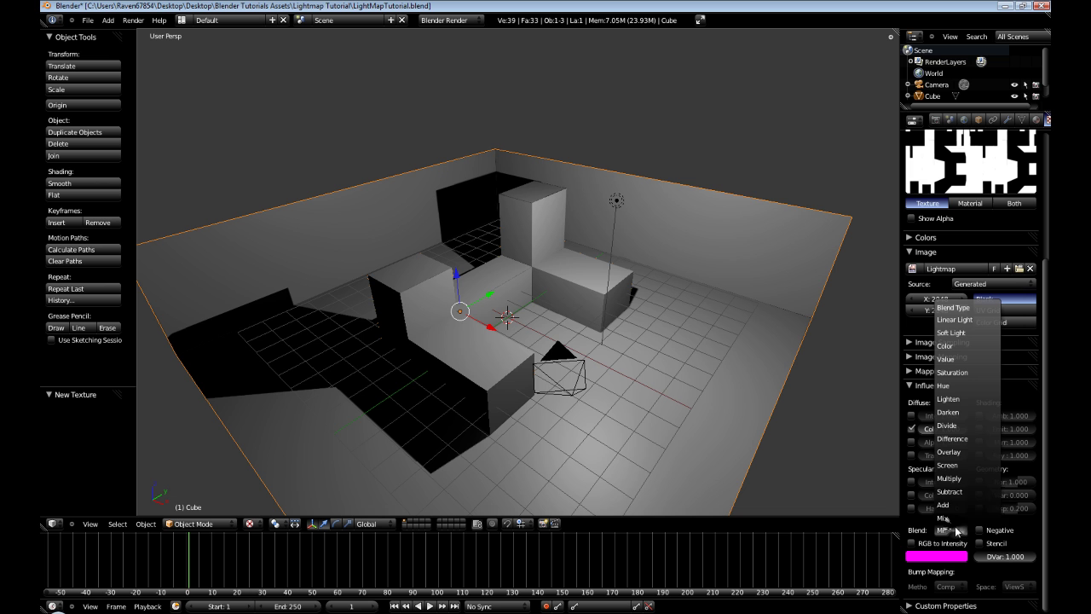
click(952, 453)
Preview the textured room in the game engine, then exit the preview
middle_drag(708, 358, 559, 372)
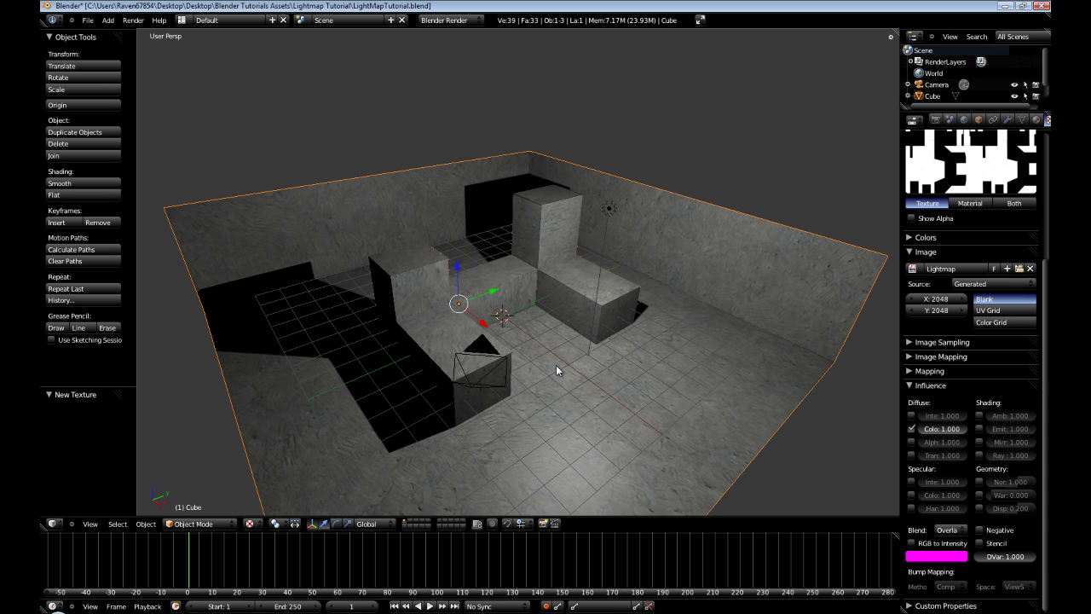
key(p)
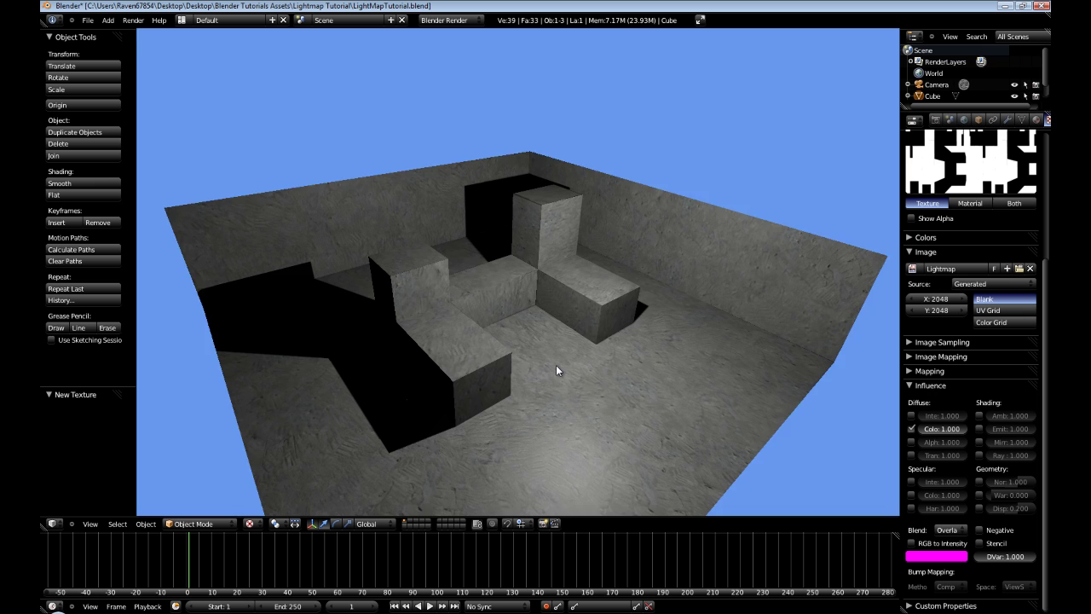
key(Escape)
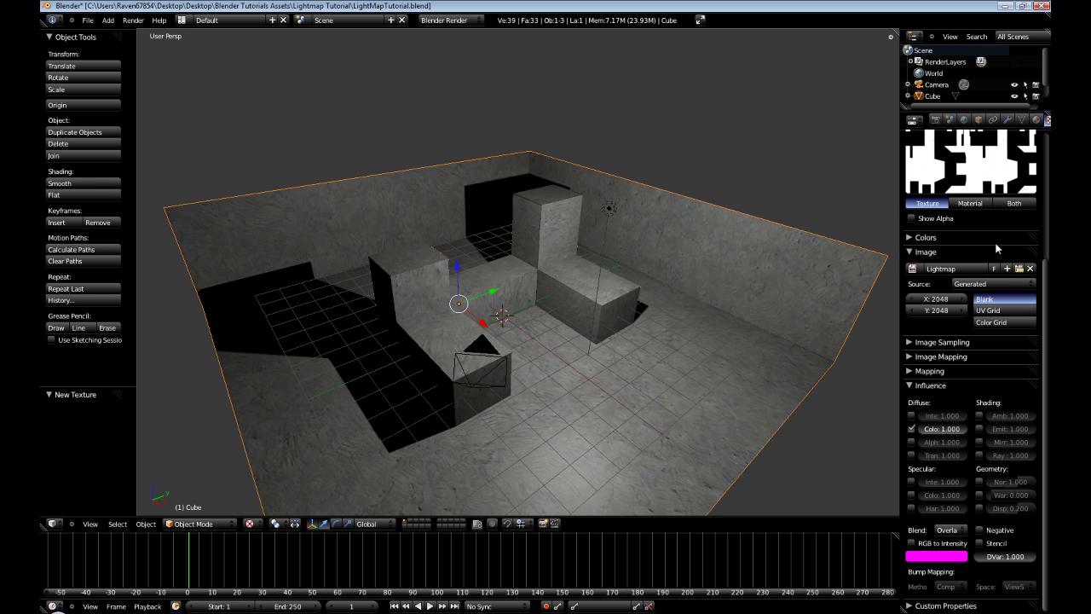
Add a third texture named AOMap below Lightmap, of type Image or Movie
scroll(981, 367, up, 5)
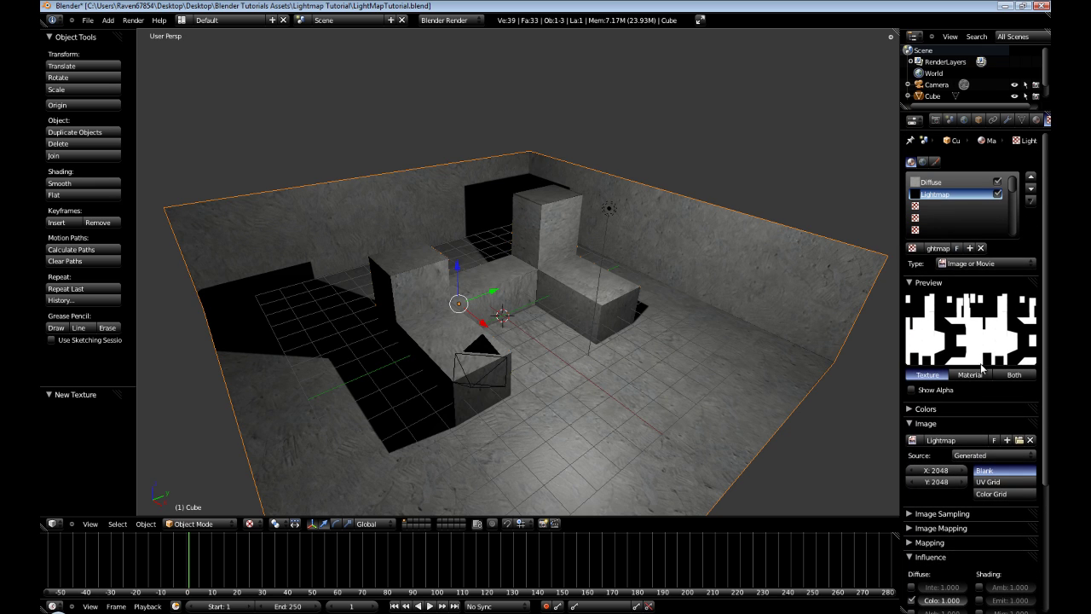
click(938, 206)
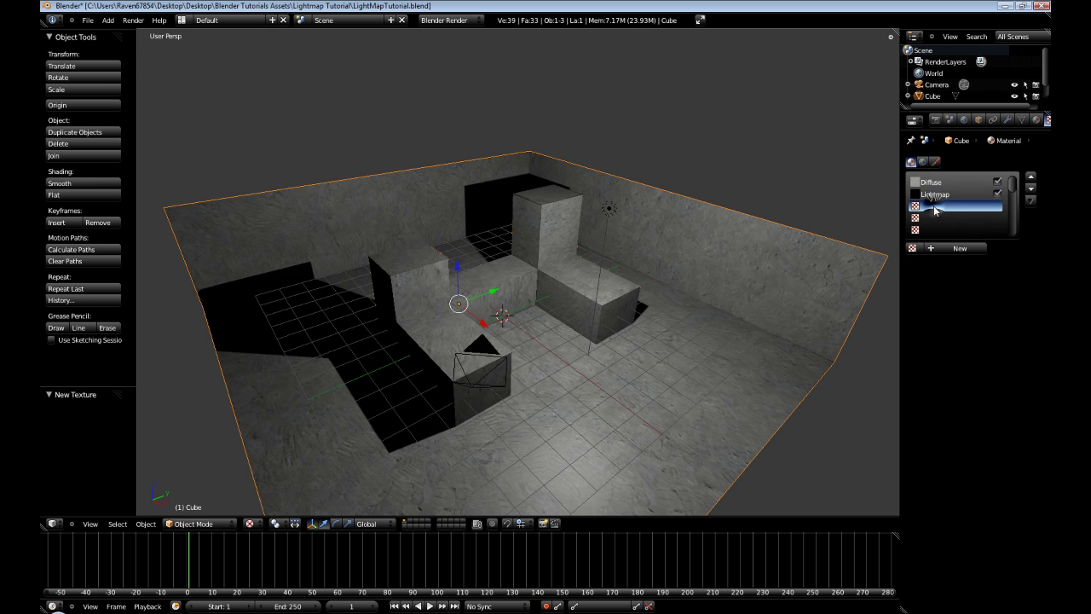
click(943, 249)
click(940, 248)
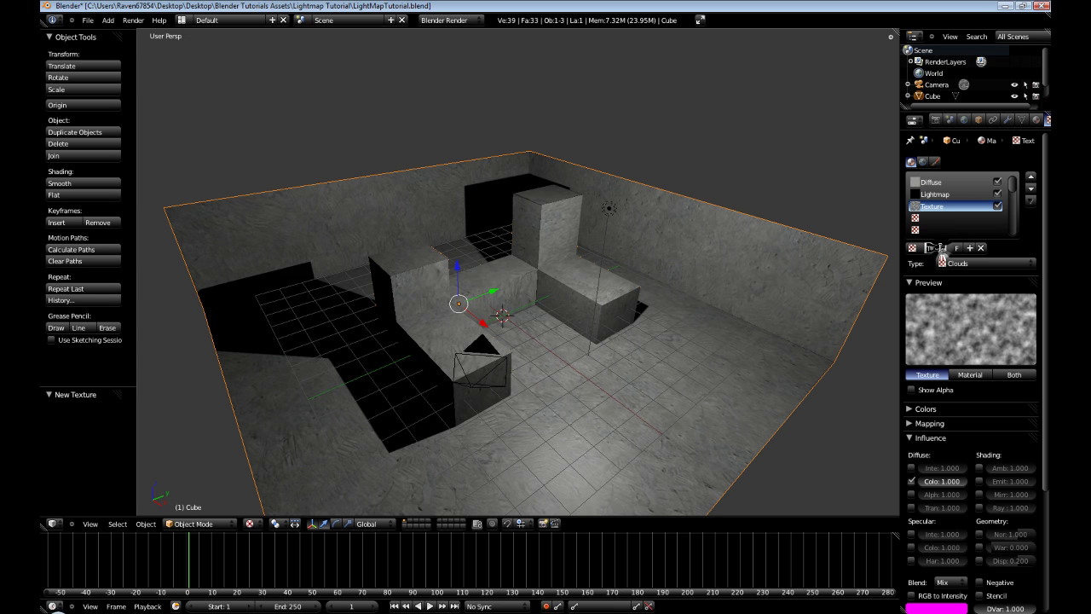
text(AOMap)
key(Return)
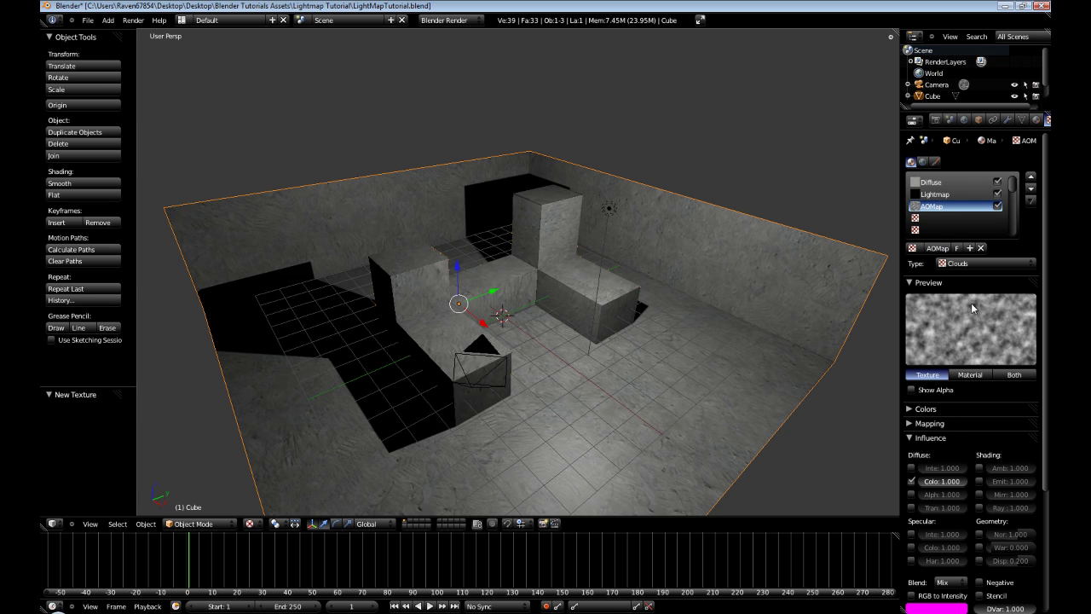
click(972, 264)
click(968, 189)
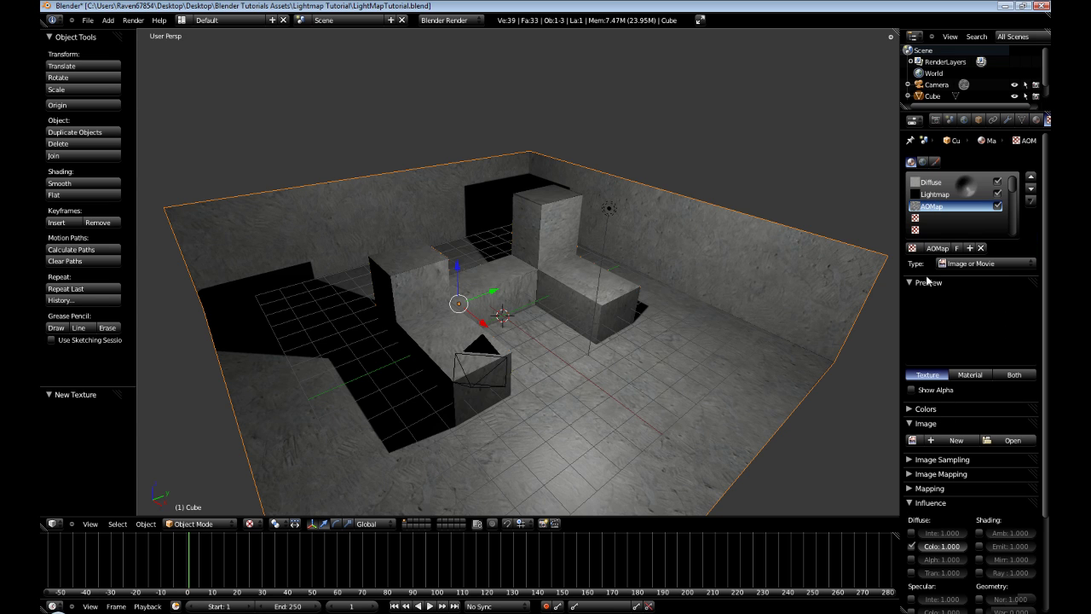
Start a new blank image named AOMap with width and height 2048
middle_drag(929, 281, 933, 247)
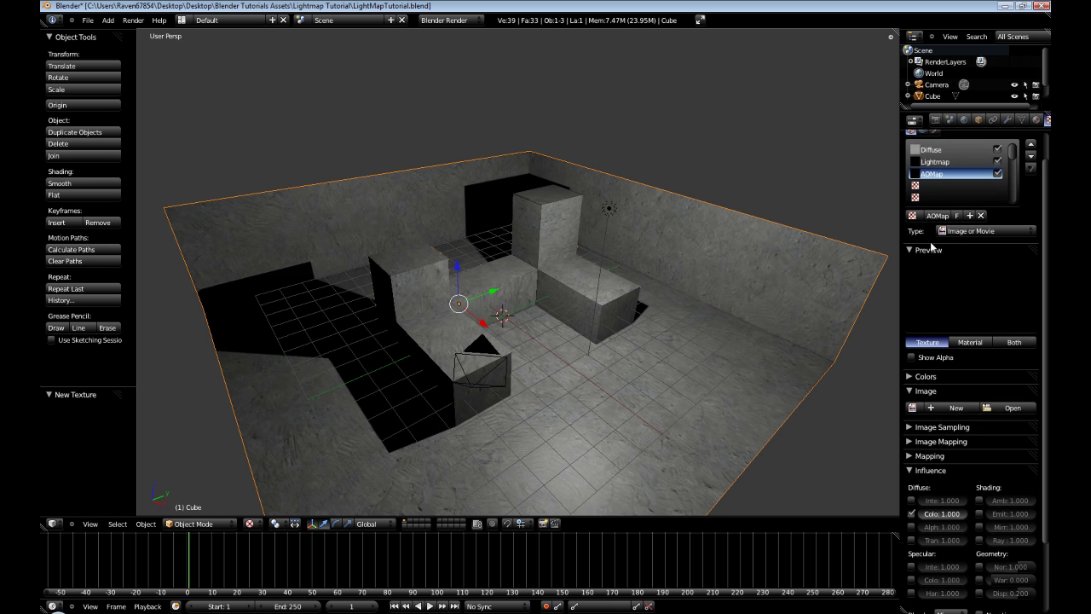
click(948, 409)
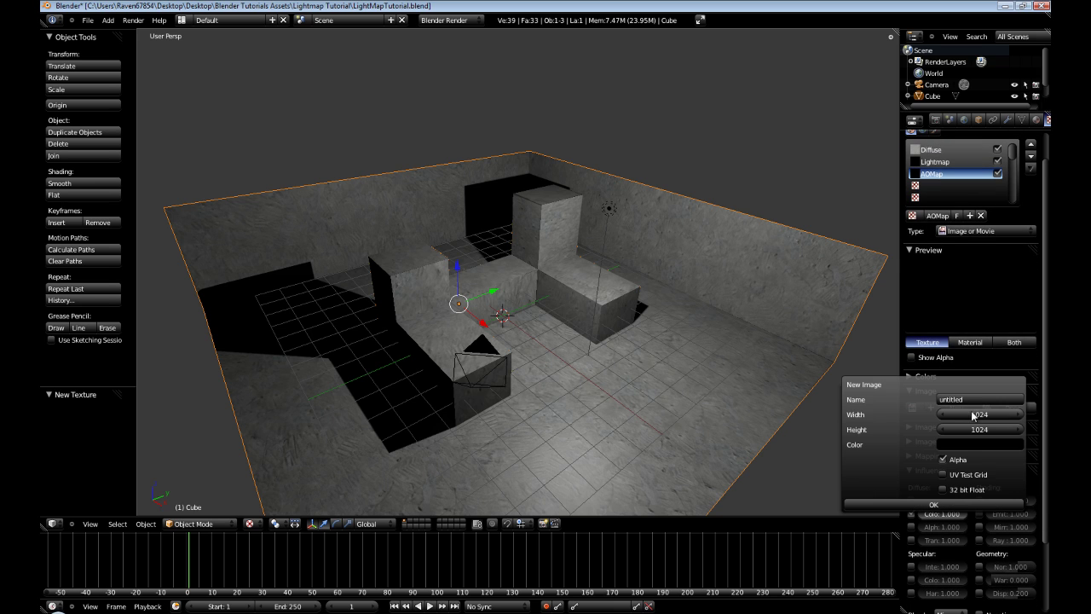
click(964, 400)
key(BackSpace)
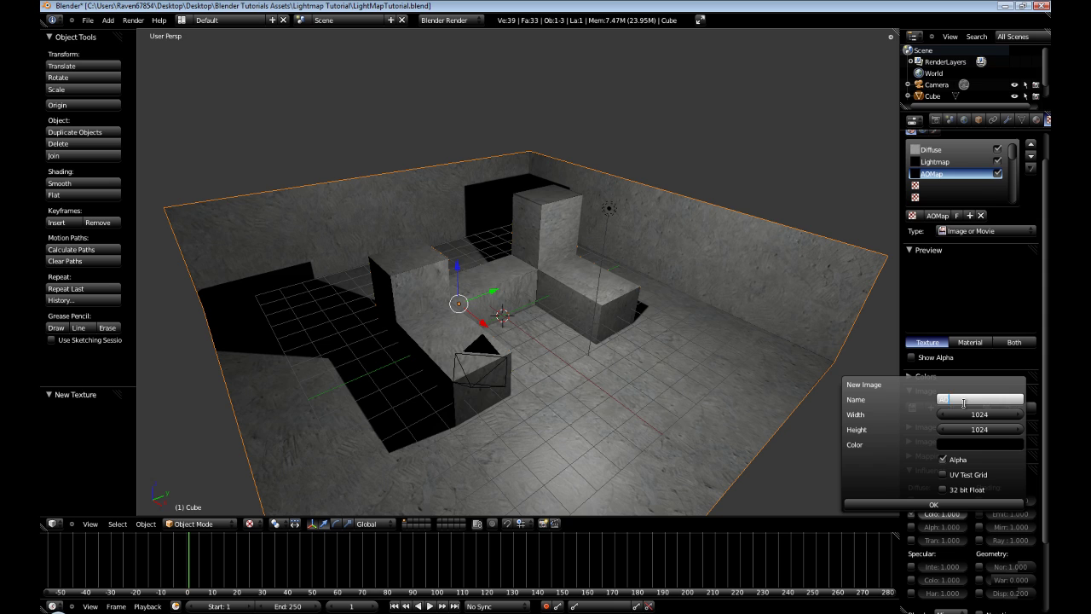
text(AOMap)
key(Tab)
click(964, 400)
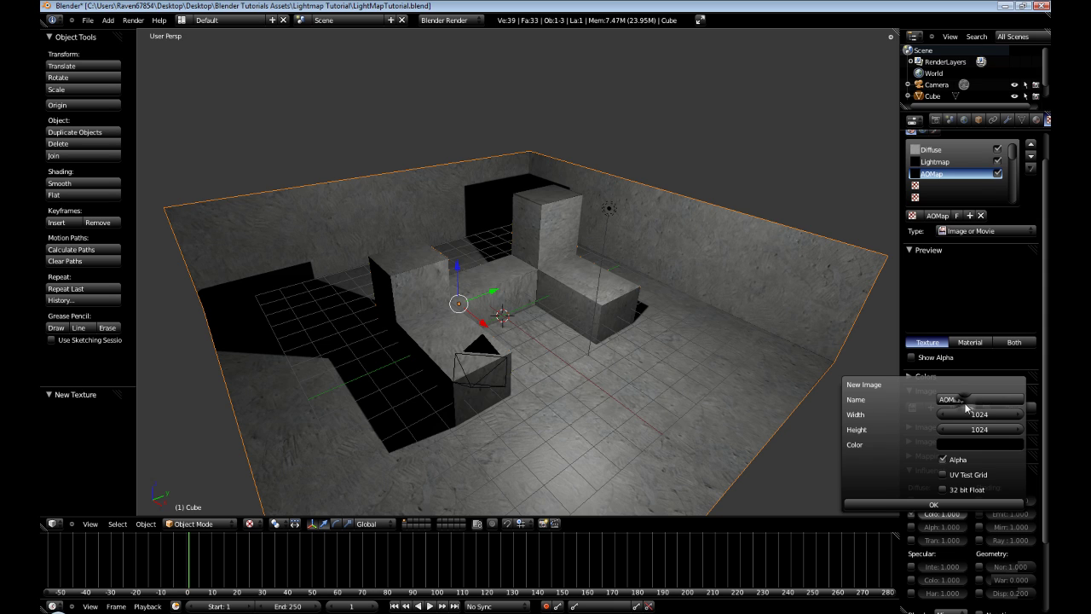
key(Tab)
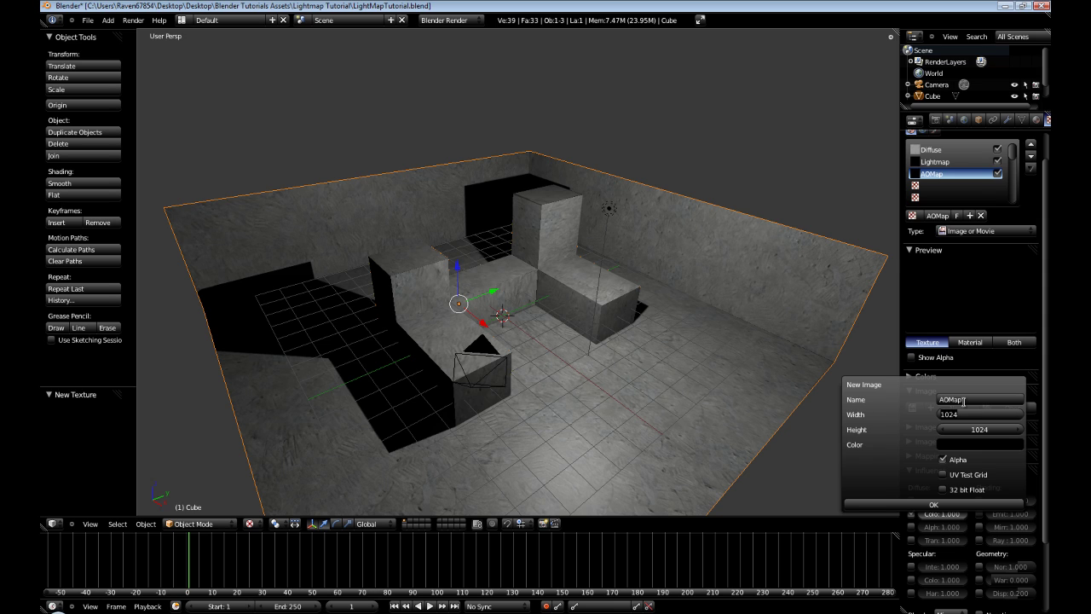
text(2048)
key(Tab)
text(2048)
key(Return)
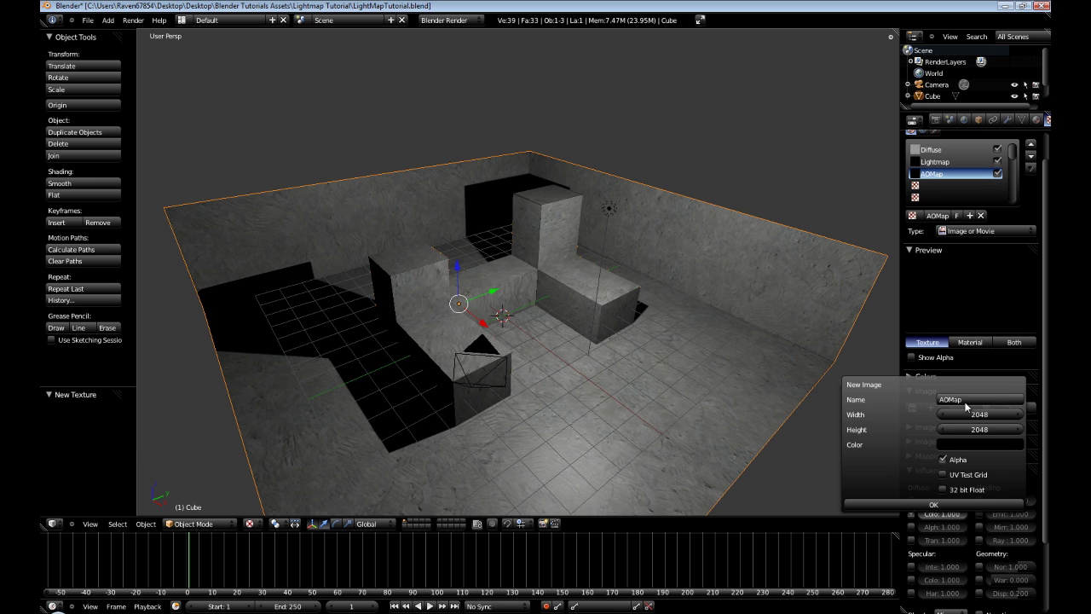
Recreate the new image at 2048 × 2048 and confirm it with OK
click(909, 408)
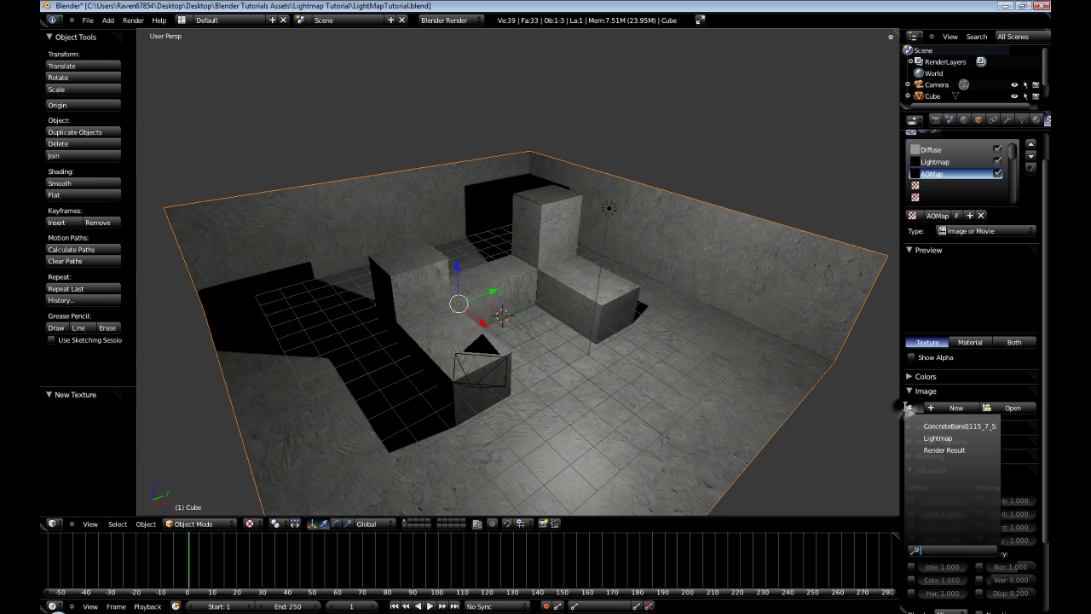
click(952, 409)
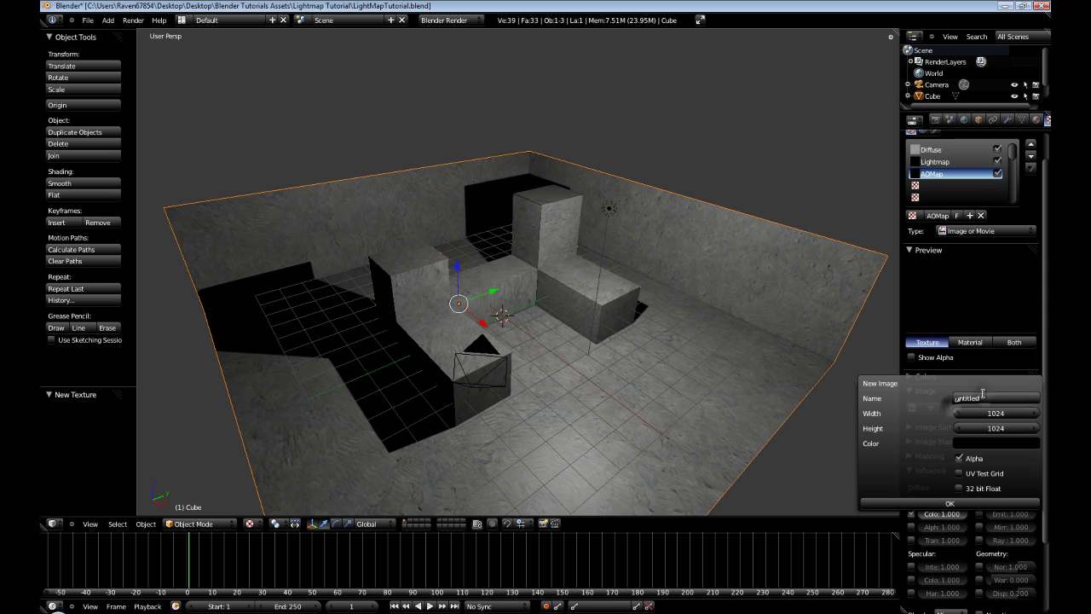
click(981, 398)
key(BackSpace)
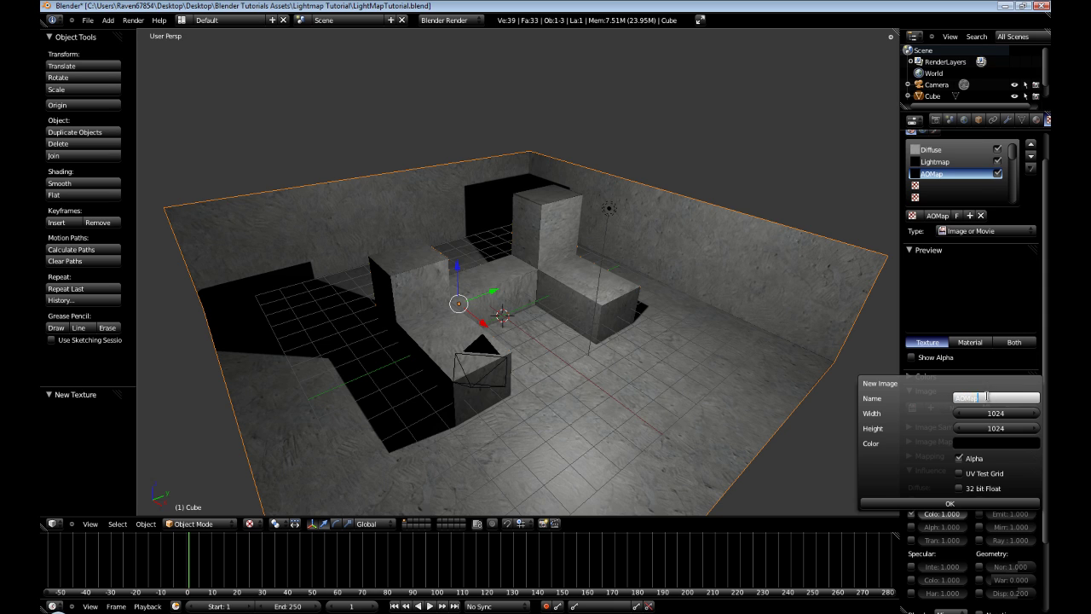
key(Tab)
text(2048)
key(Tab)
text(2048)
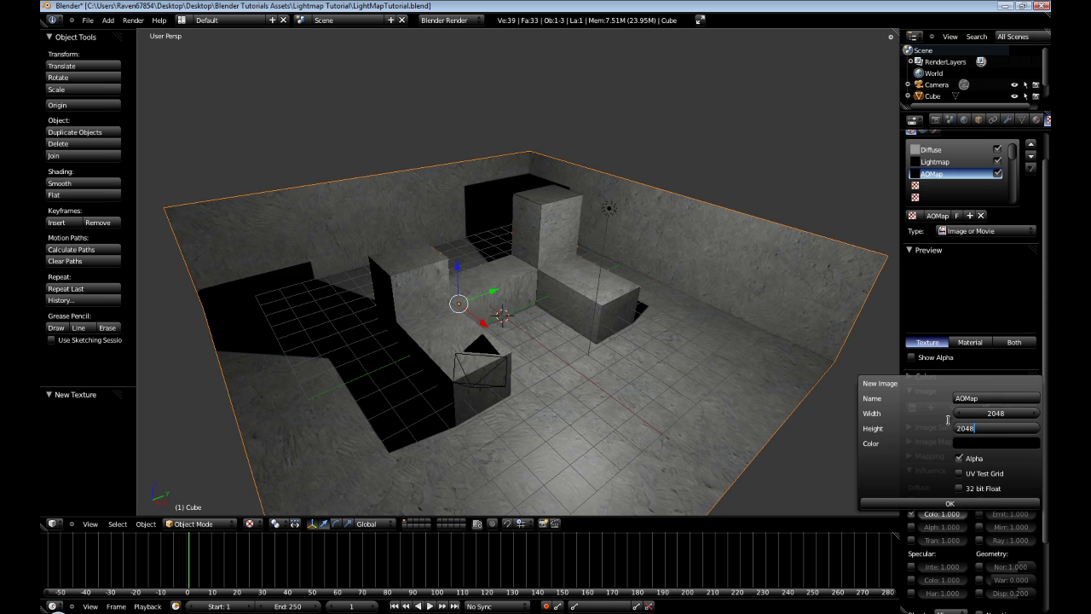
click(943, 504)
click(914, 408)
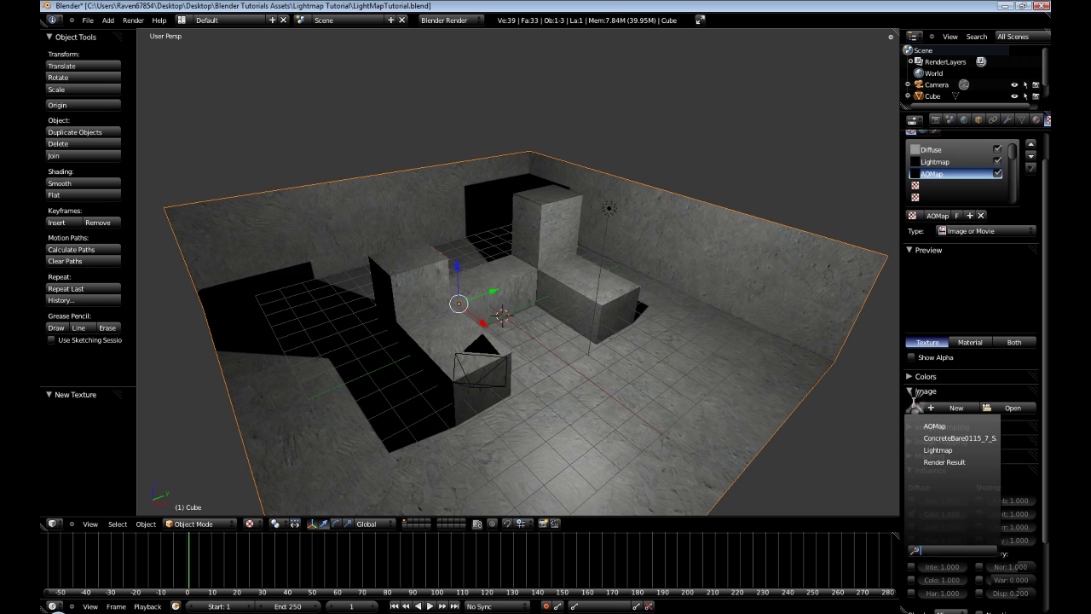
Assign the AOMap image to the texture and switch its mapping coordinates to UV
click(932, 425)
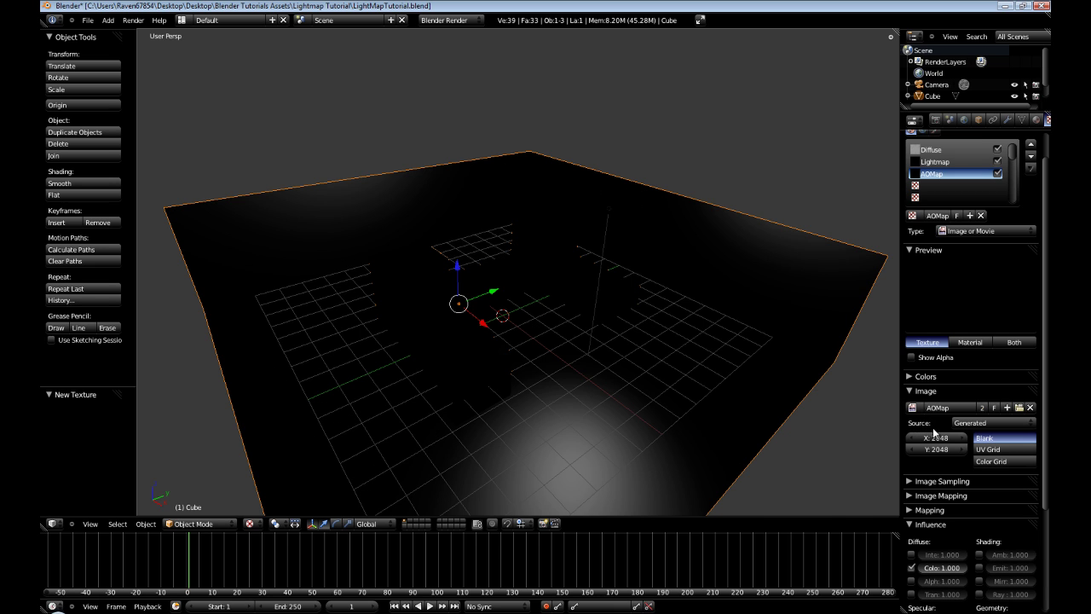
click(909, 391)
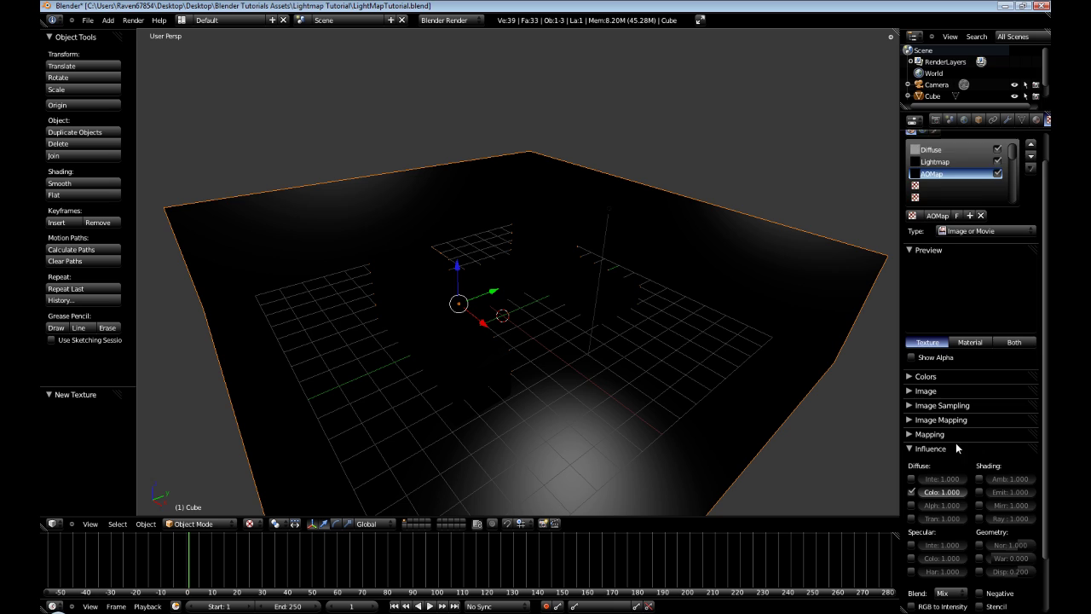
scroll(956, 445, down, 2)
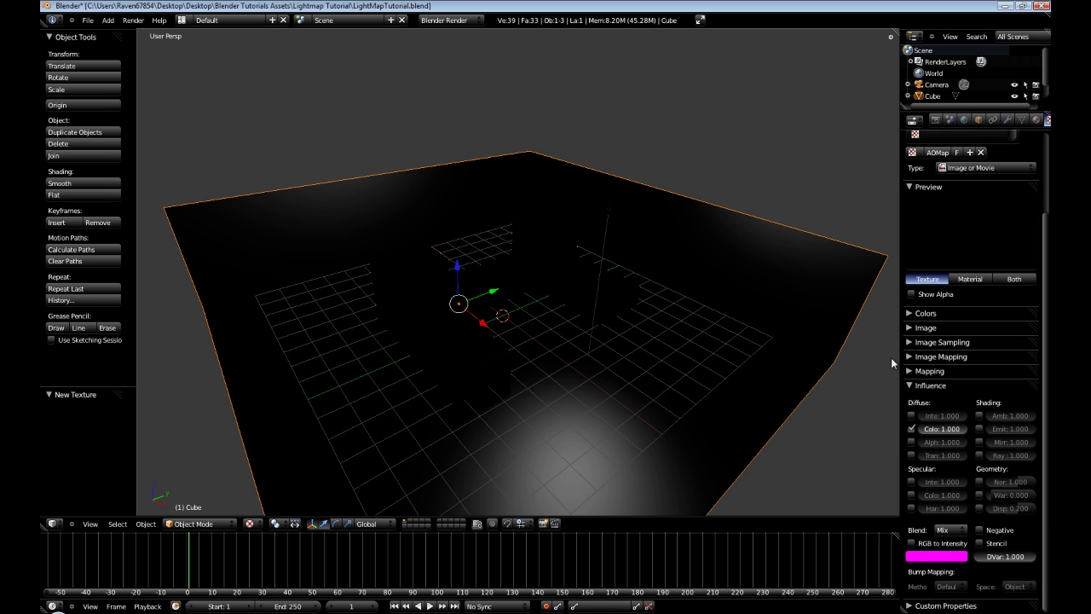
click(916, 372)
click(982, 391)
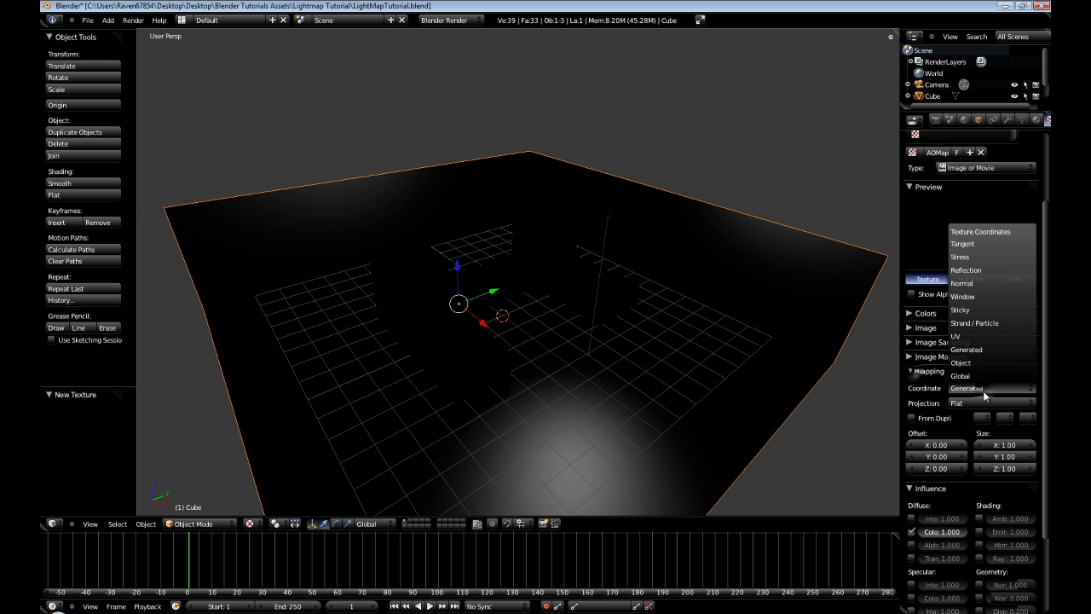
click(983, 337)
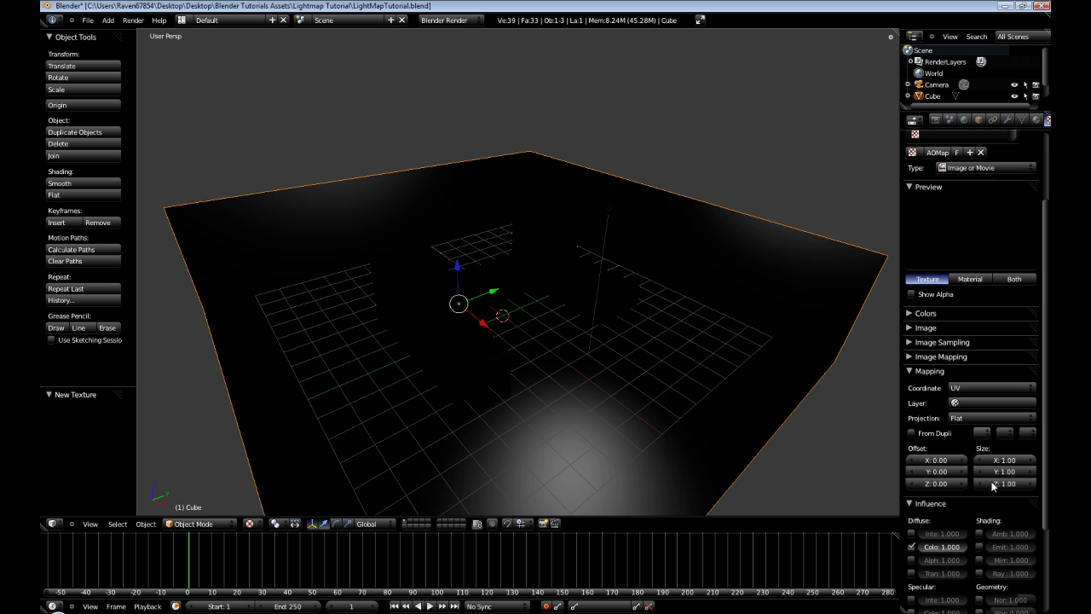
click(920, 373)
scroll(989, 374, up, 3)
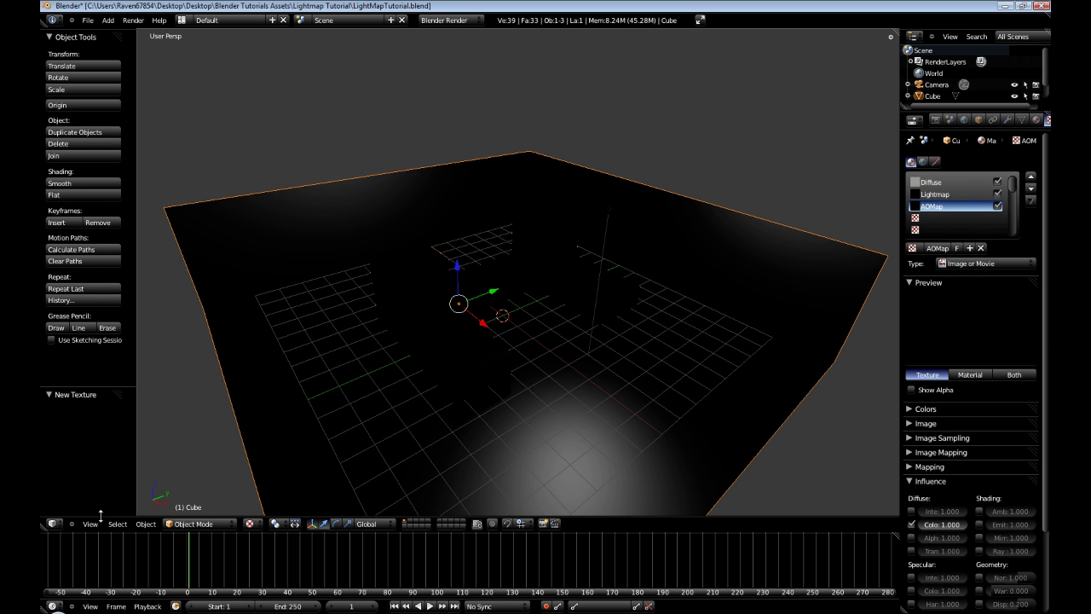
Split the 3D view and turn the left area into a UV/Image Editor
drag(43, 517, 385, 527)
click(53, 523)
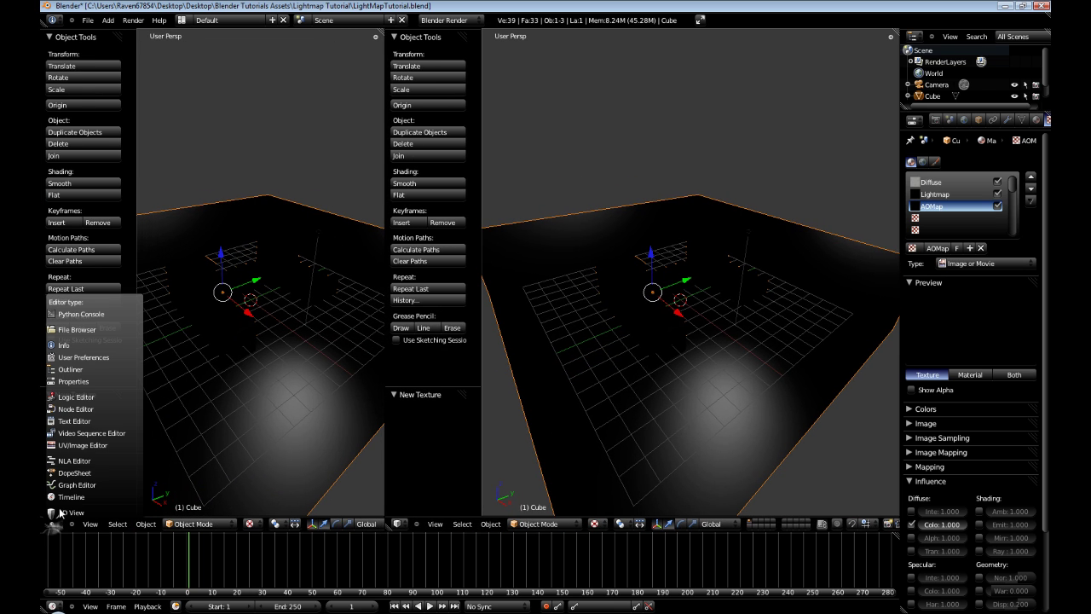
click(87, 444)
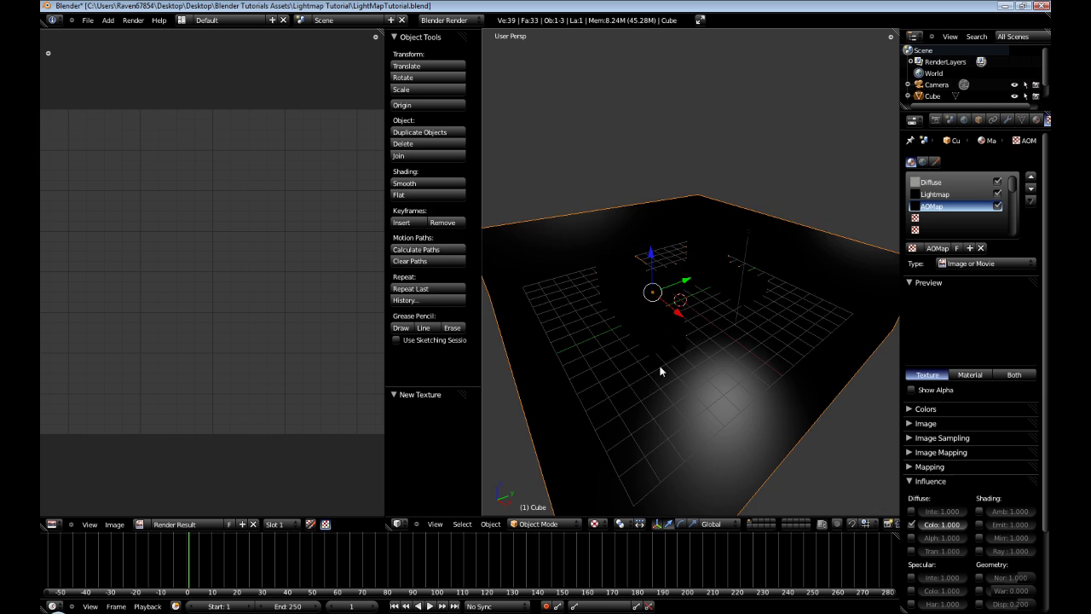
In Edit Mode, assign the AOMap image to the room's UV layout, then return to Object Mode
key(Tab)
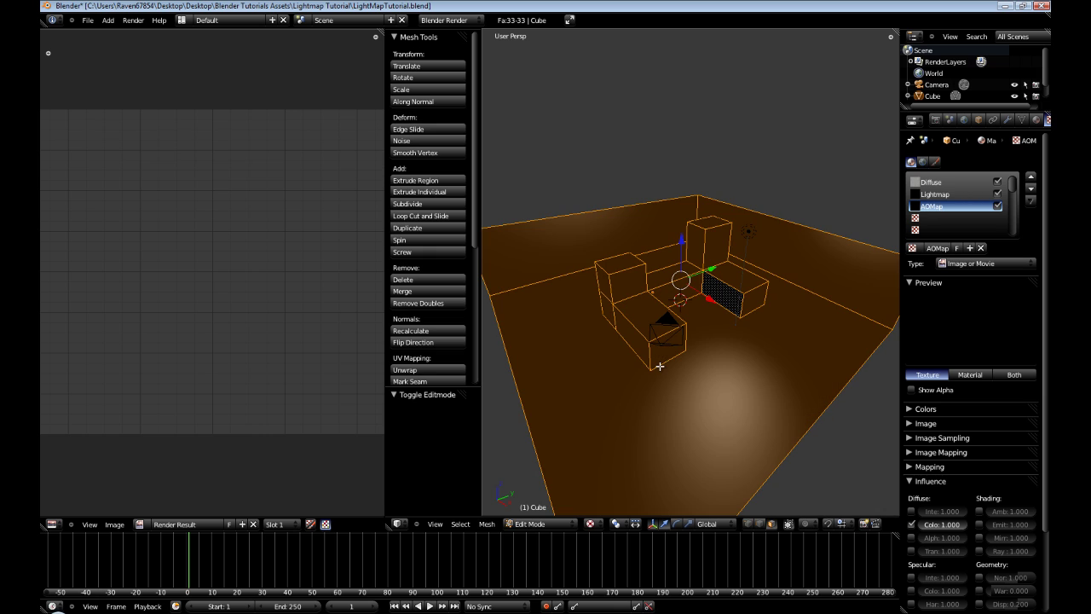
click(254, 524)
click(188, 524)
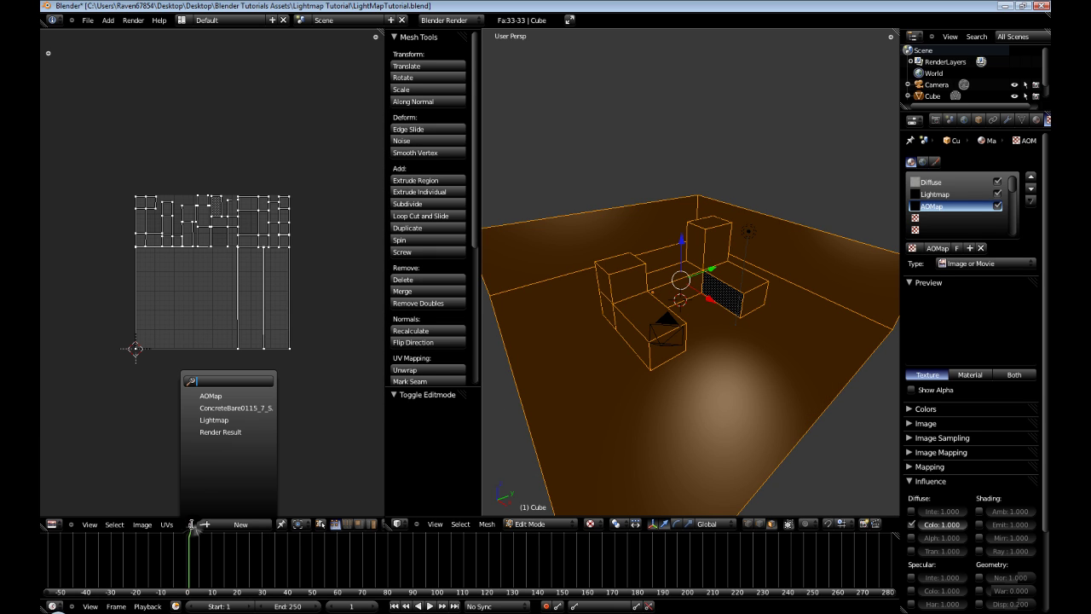
click(217, 396)
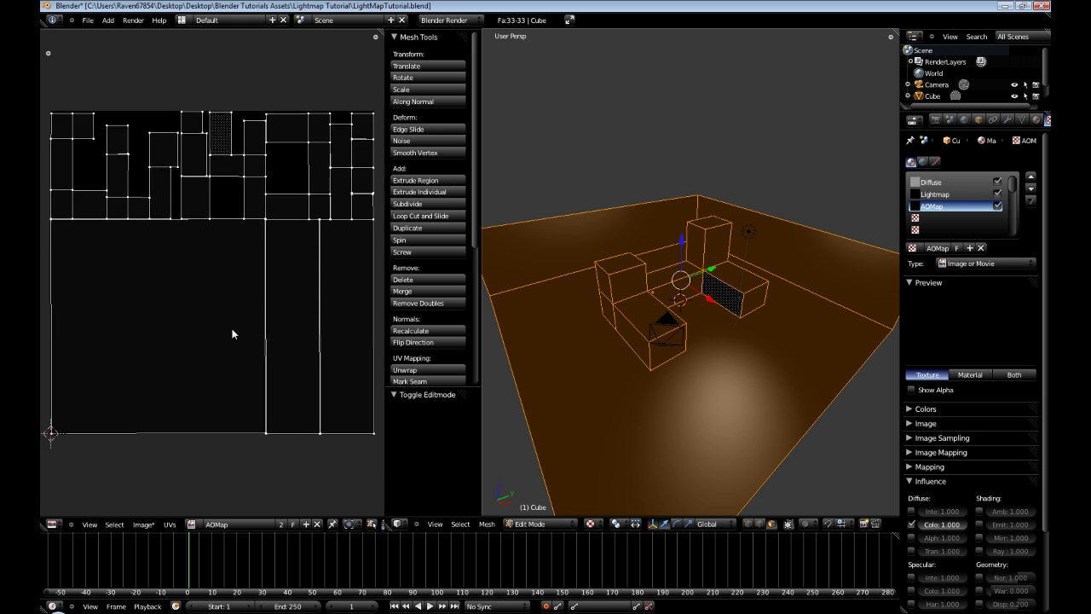
scroll(231, 337, down, 3)
scroll(234, 333, up, 1)
key(Tab)
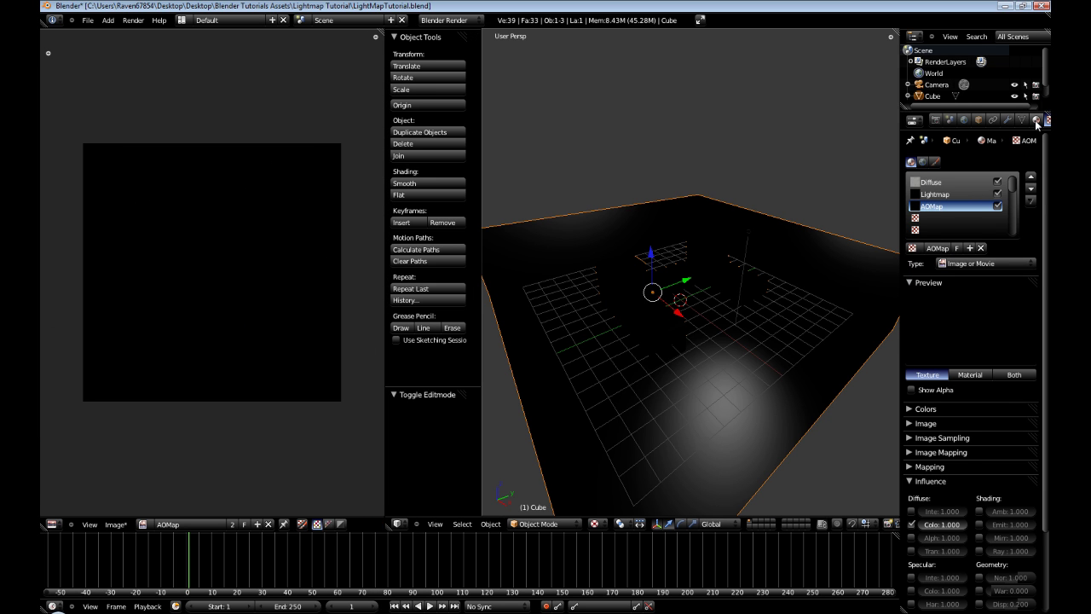
Enable world Ambient Occlusion and set the Bake Mode to Ambient Occlusion
click(966, 121)
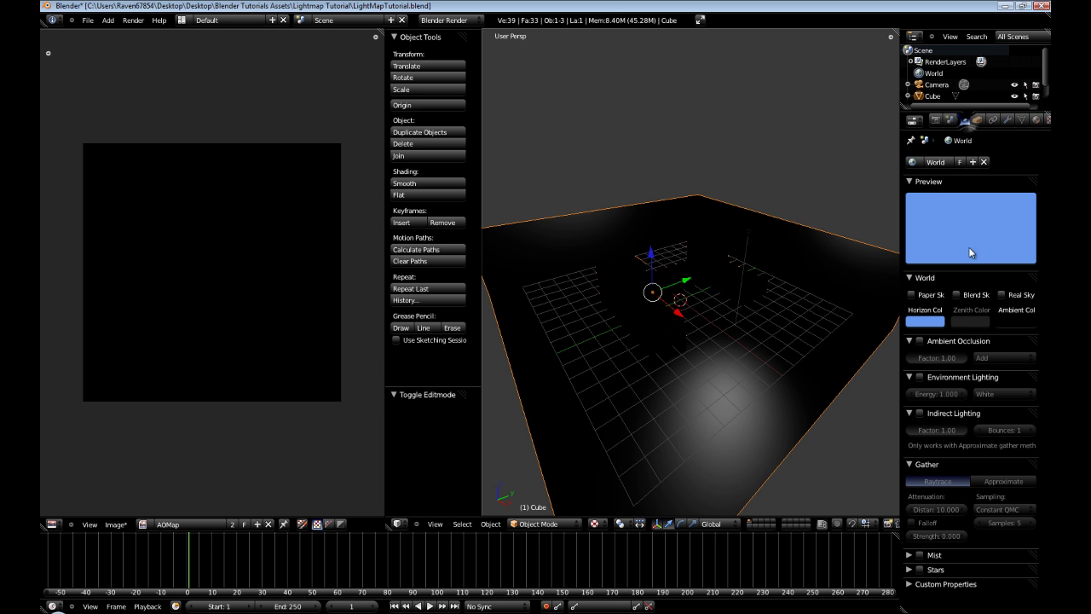
click(920, 341)
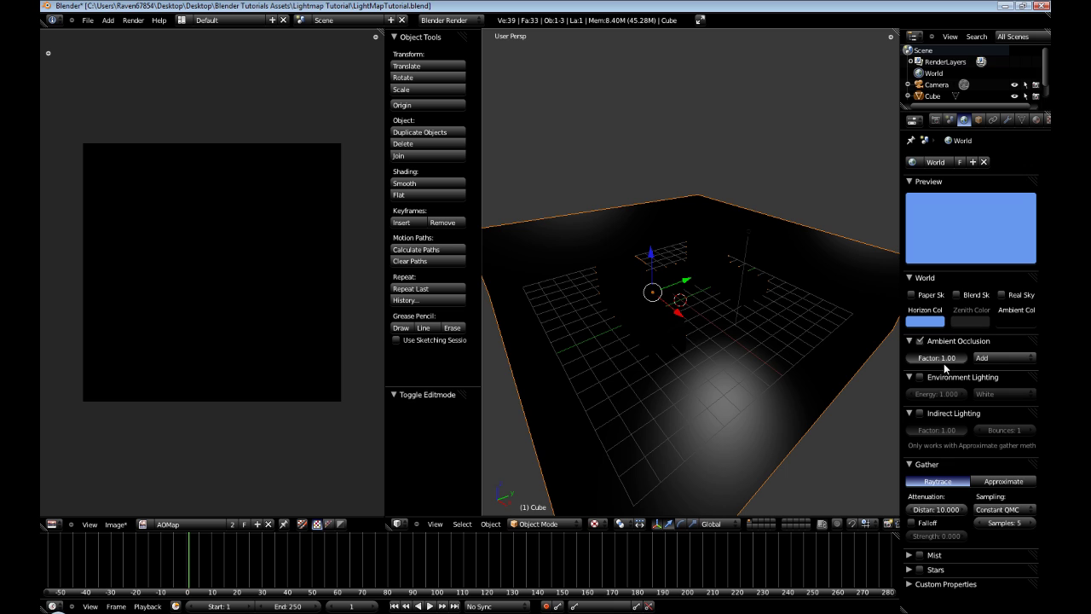
click(935, 120)
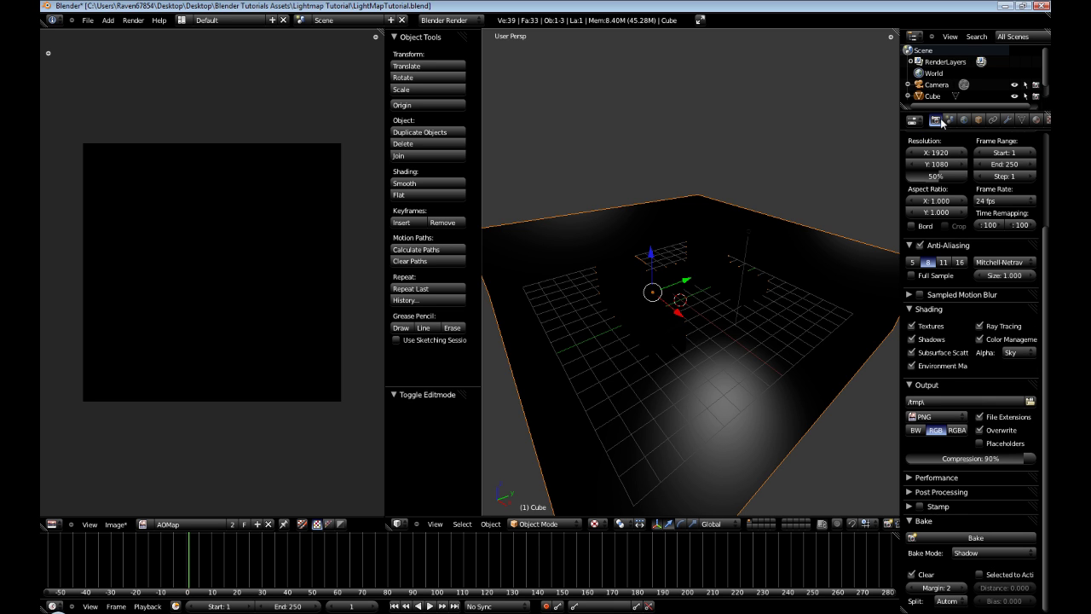
click(986, 554)
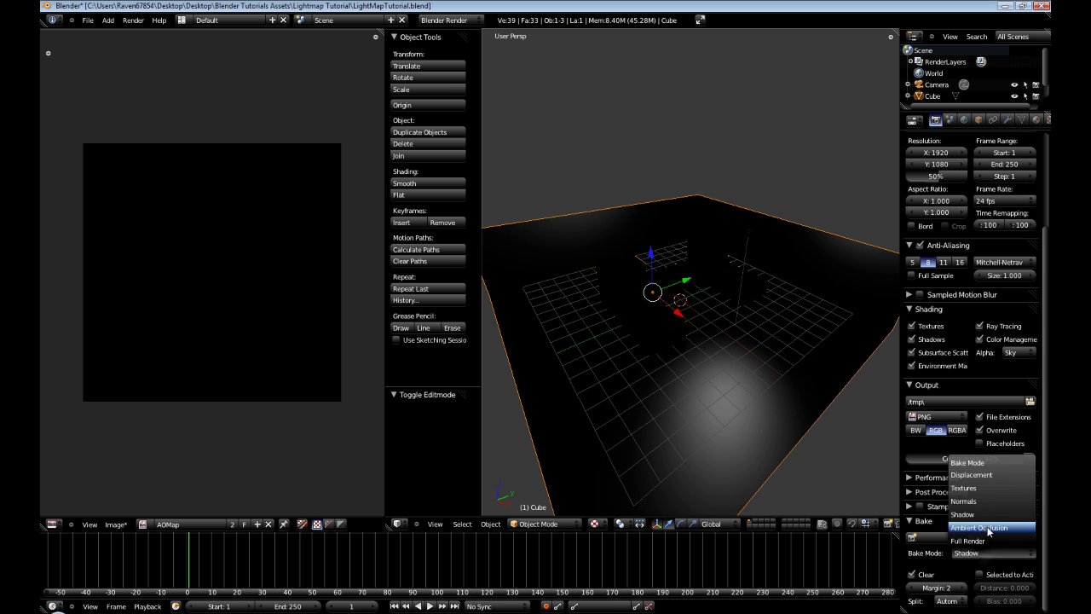
click(987, 530)
scroll(989, 568, down, 1)
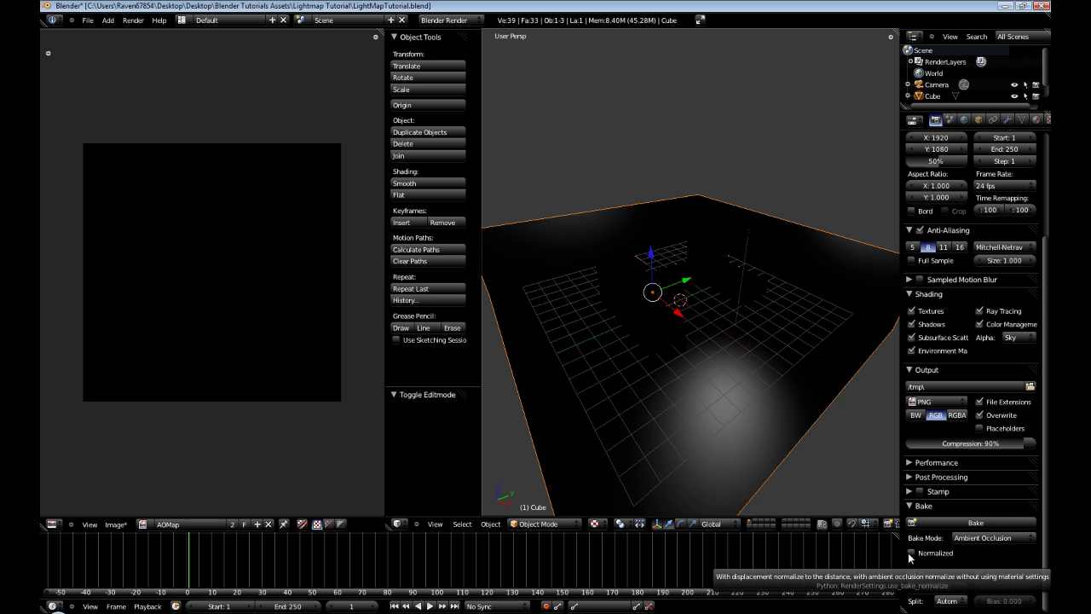
Bake ambient occlusion into AOMap, then bring up Area Options on the editor divider
click(976, 524)
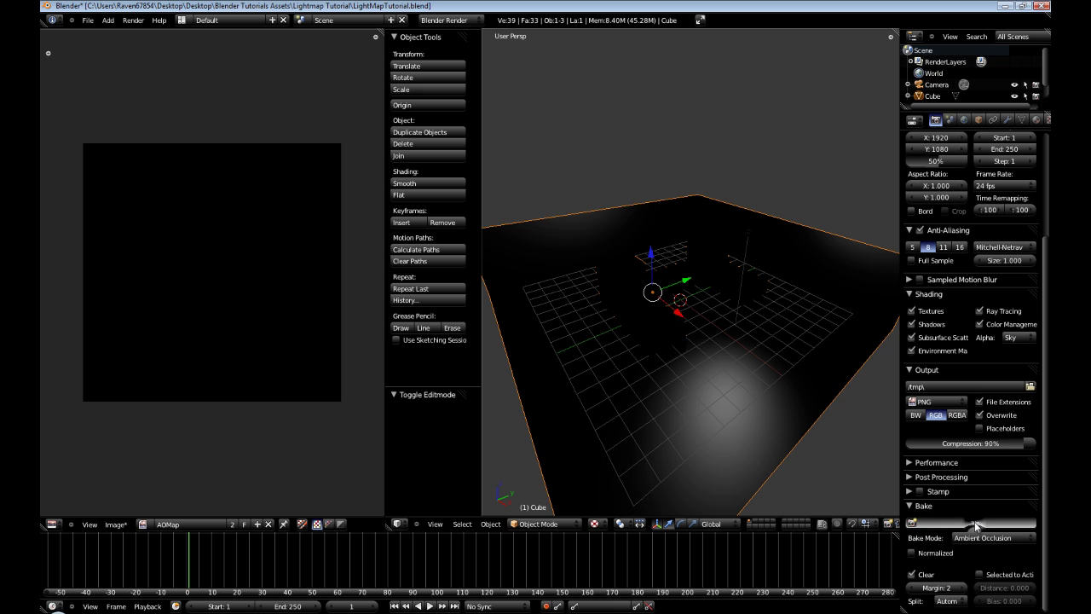
middle_drag(224, 288, 242, 284)
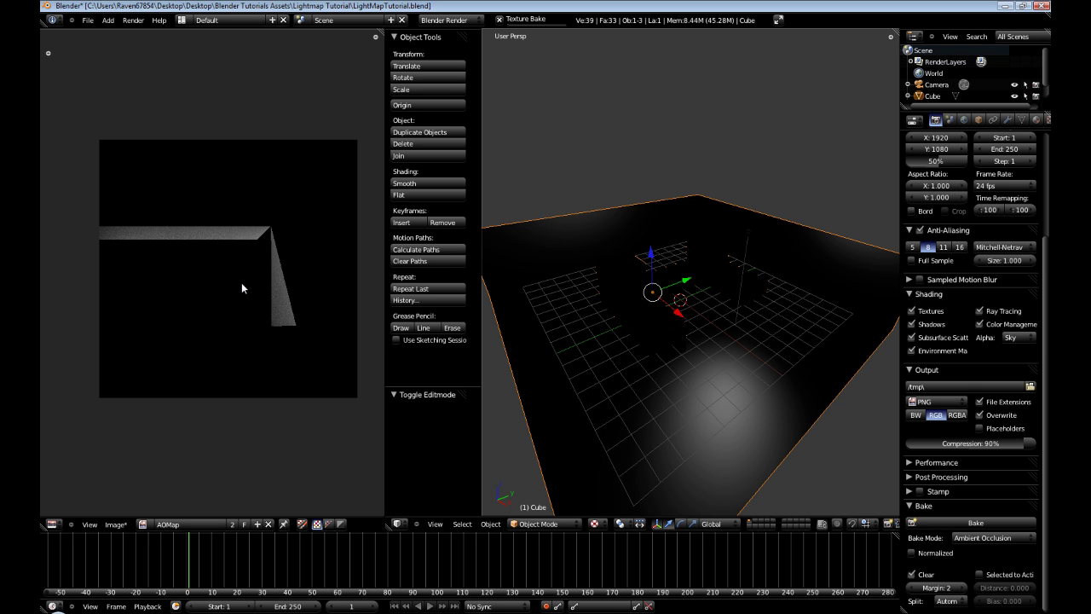
mouse_move(242, 282)
middle_down()
mouse_move(246, 295)
mouse_move(253, 279)
middle_up()
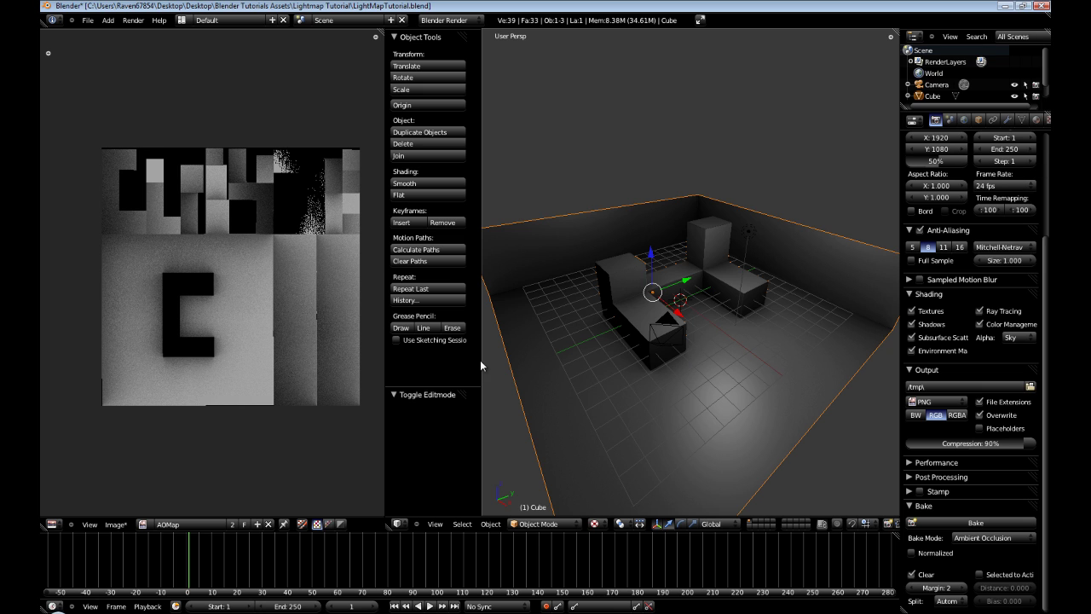
right_click(385, 365)
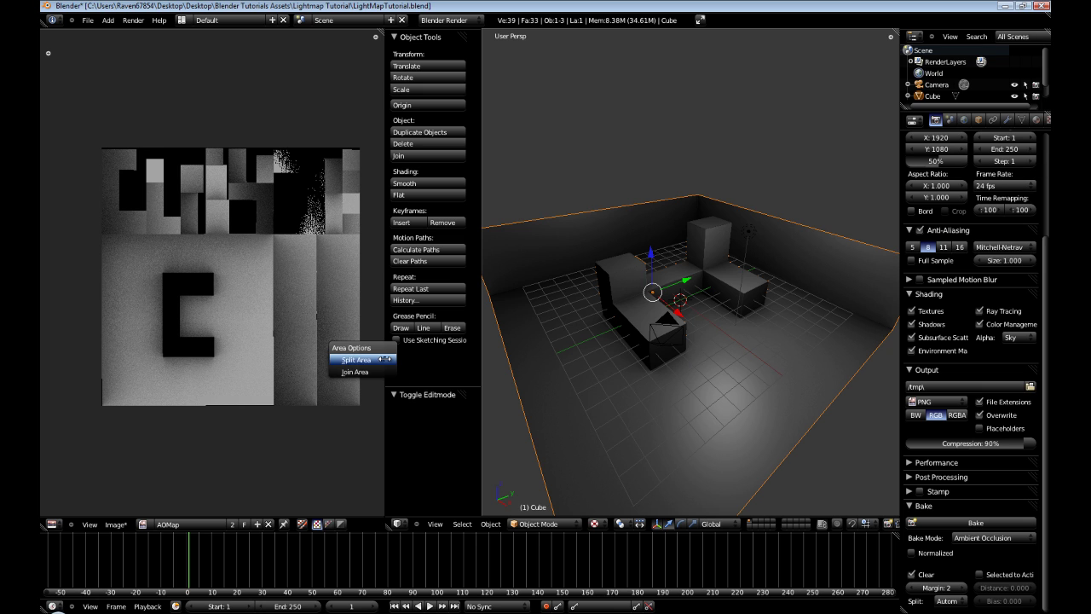
Join the image editor into the 3D view and orbit around the room
click(380, 371)
click(285, 371)
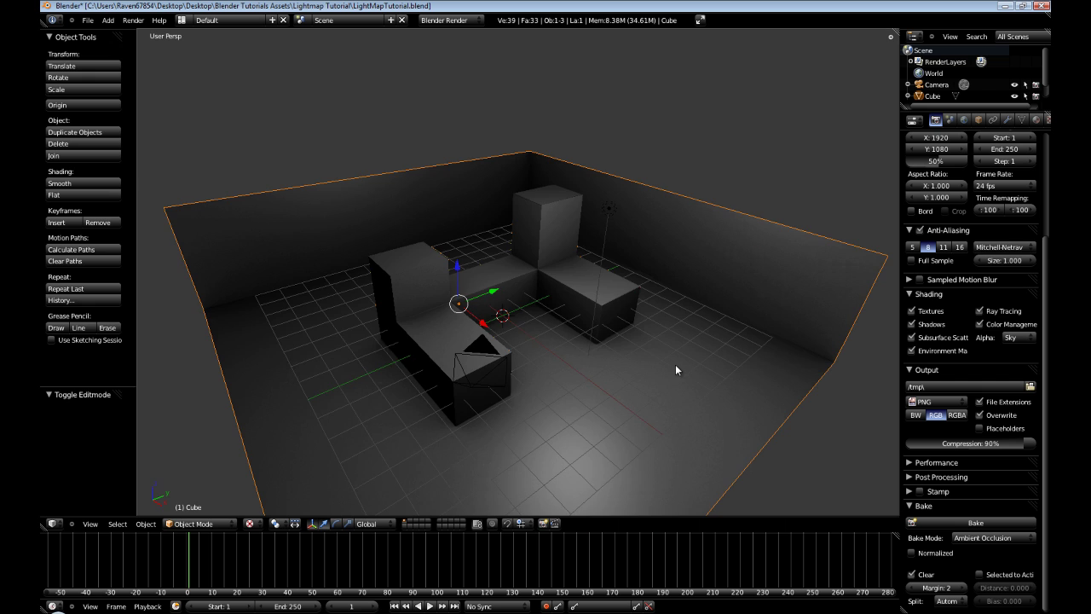
middle_drag(675, 364, 593, 394)
scroll(592, 395, up, 5)
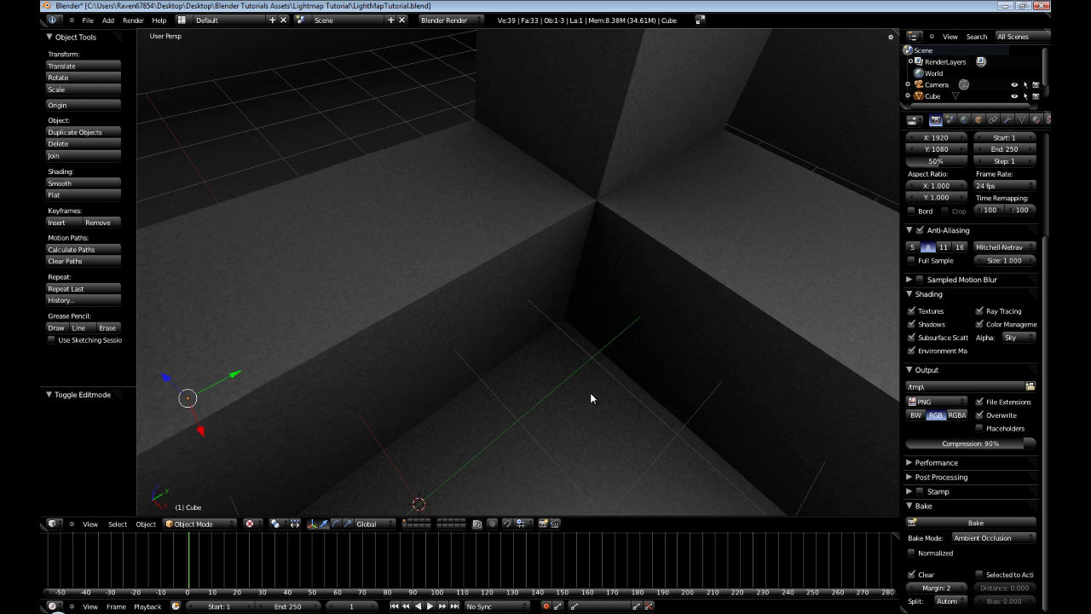
scroll(590, 392, down, 2)
scroll(559, 419, down, 3)
middle_drag(562, 326, 560, 361)
scroll(511, 358, down, 3)
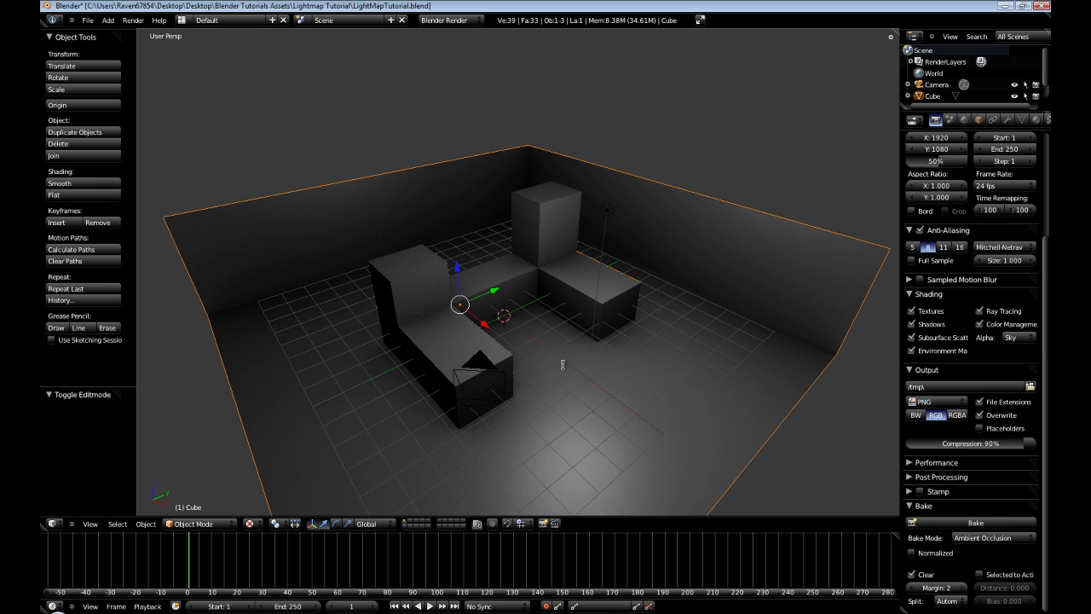
scroll(994, 174, up, 5)
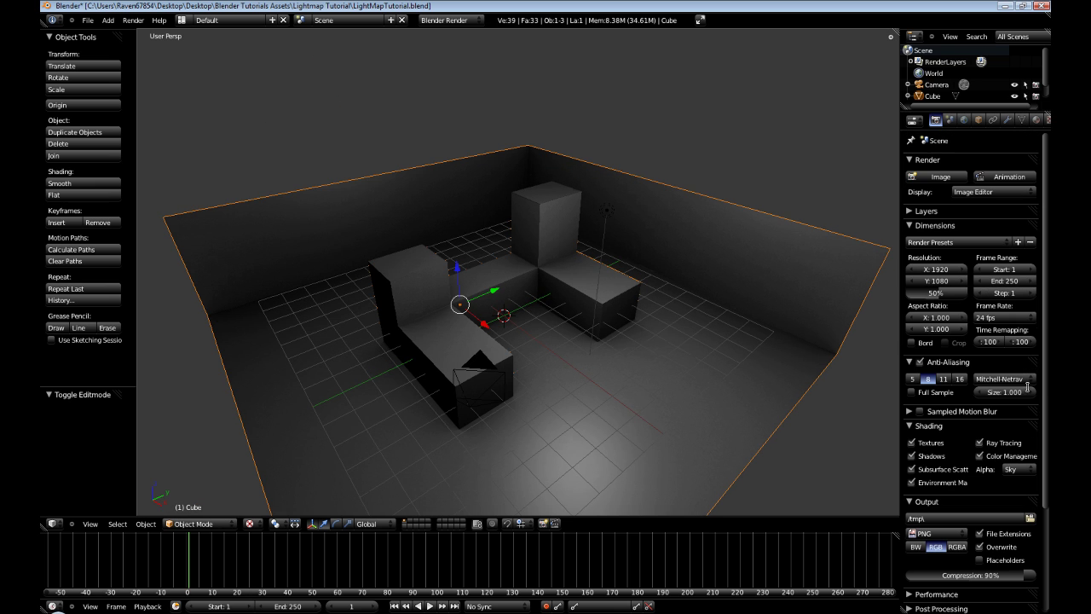
In the cube's material, try specular intensity 0.1 then 0.2, and set hardness to 250
click(1041, 119)
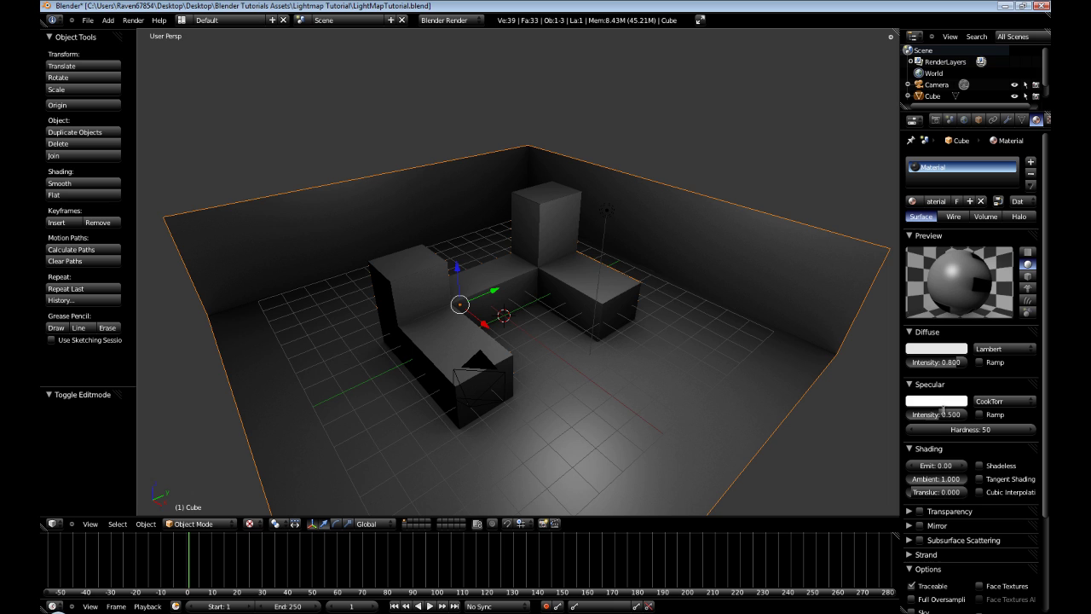
click(937, 414)
text(0.1)
key(Return)
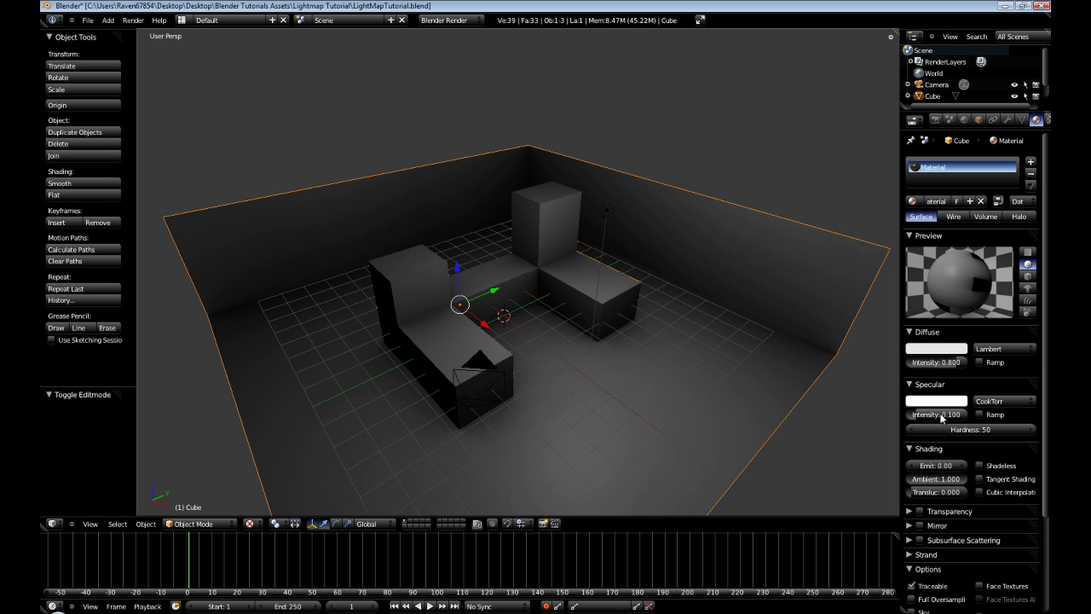
click(933, 415)
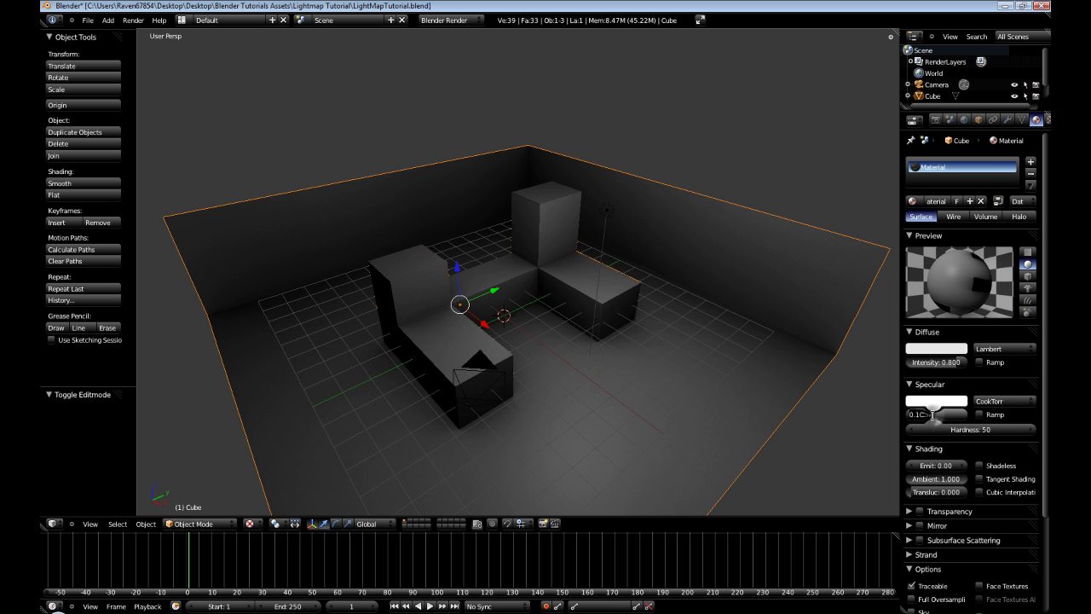
text(0.2)
key(Return)
click(965, 429)
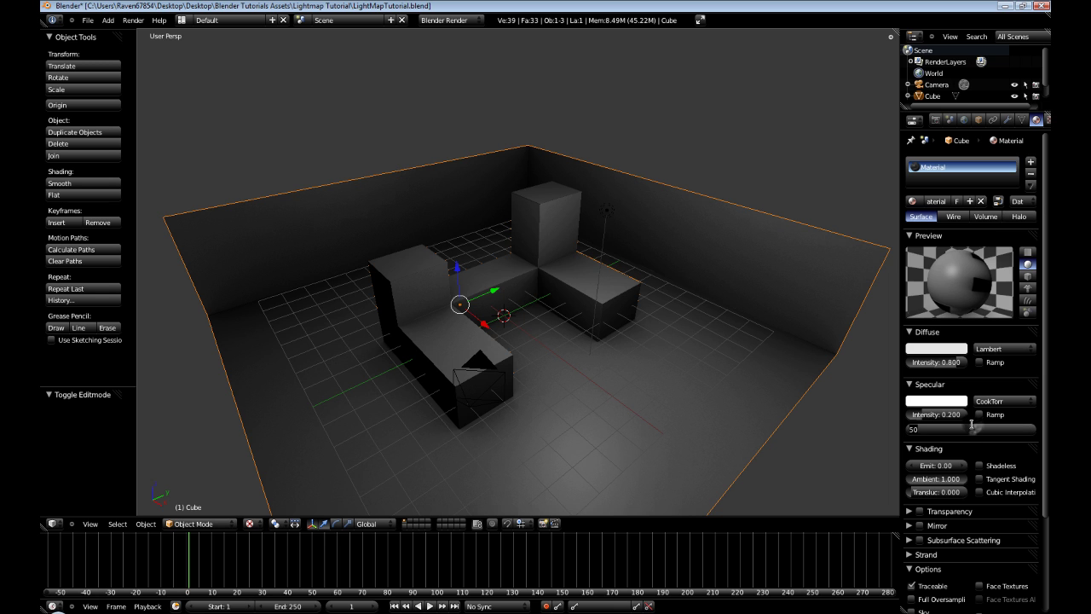
text(250)
key(Return)
Return specular intensity to 0.100 and inspect the duller shine around the room
middle_drag(497, 389, 597, 418)
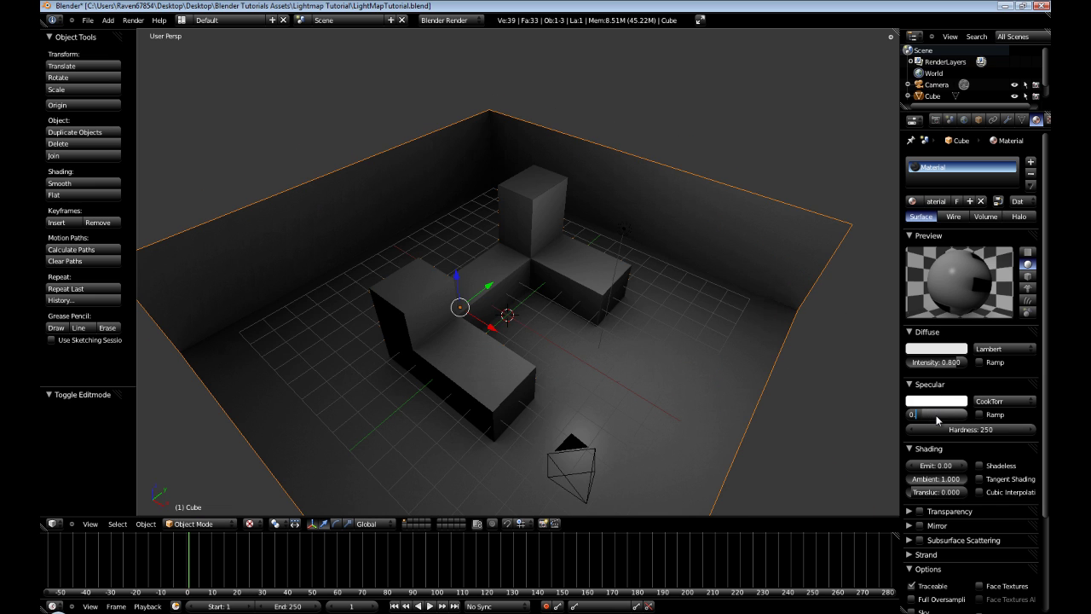
key(BackSpace)
text(1)
key(Return)
middle_drag(612, 381, 861, 342)
scroll(1007, 124, right, 2)
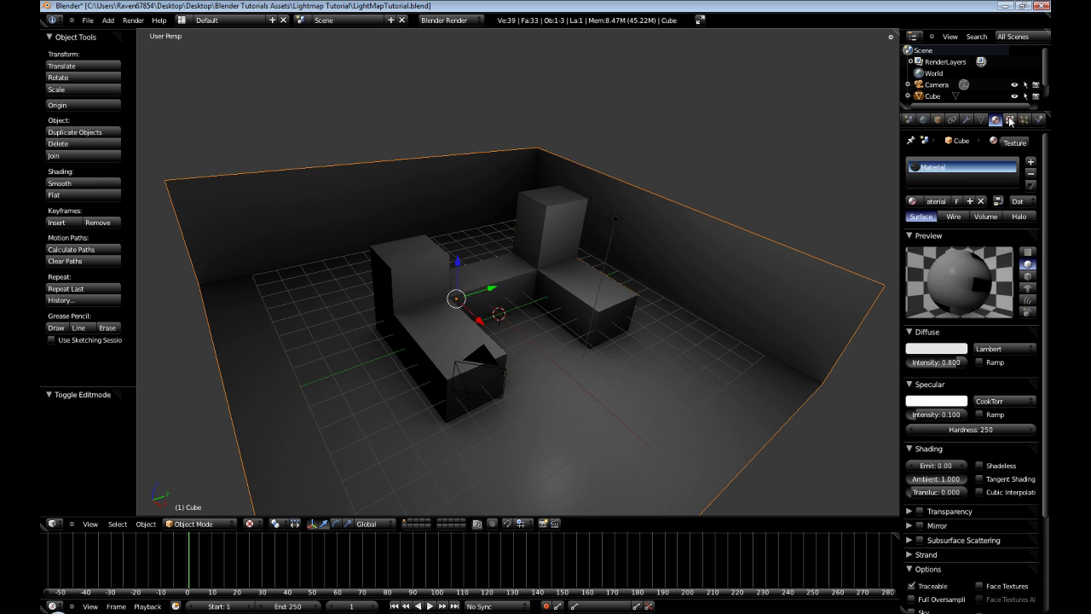
Set the AOMap texture's blend type to Overlay and view the result
click(1009, 120)
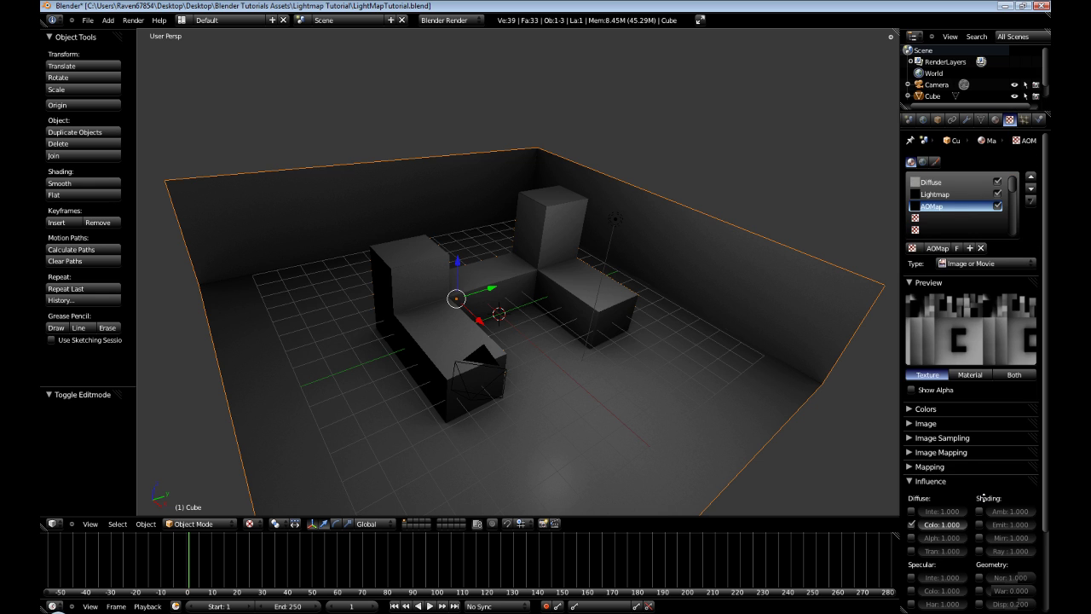
scroll(984, 496, down, 3)
click(956, 532)
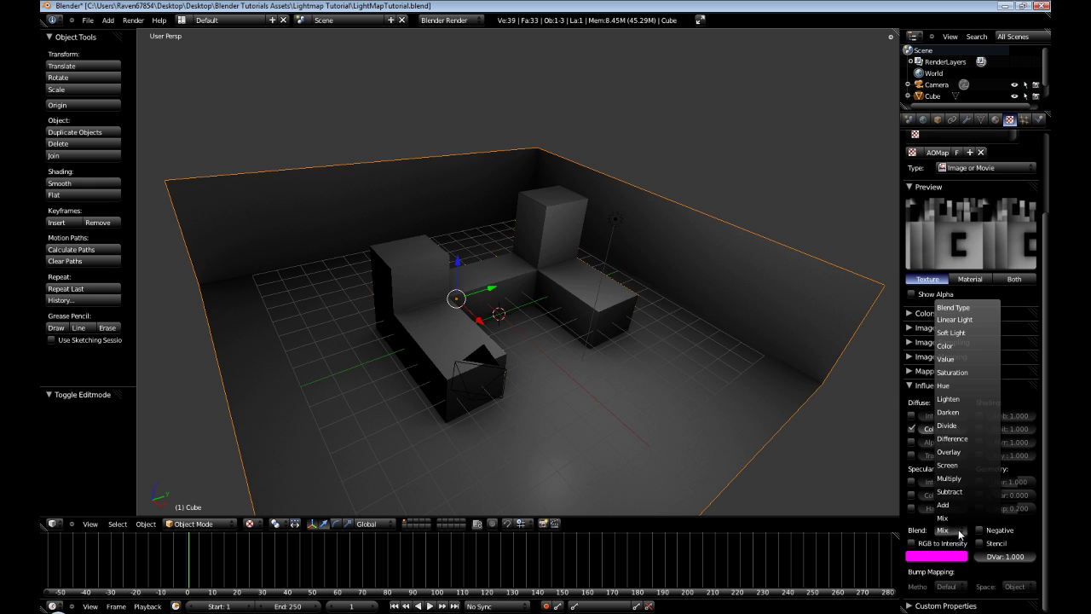
click(973, 452)
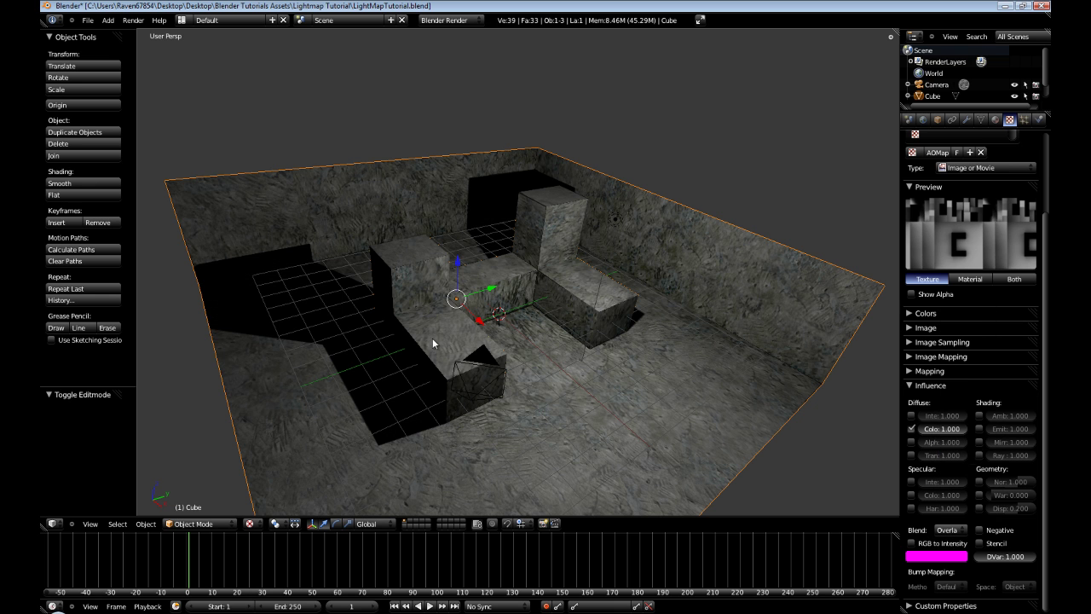
middle_drag(437, 345, 423, 361)
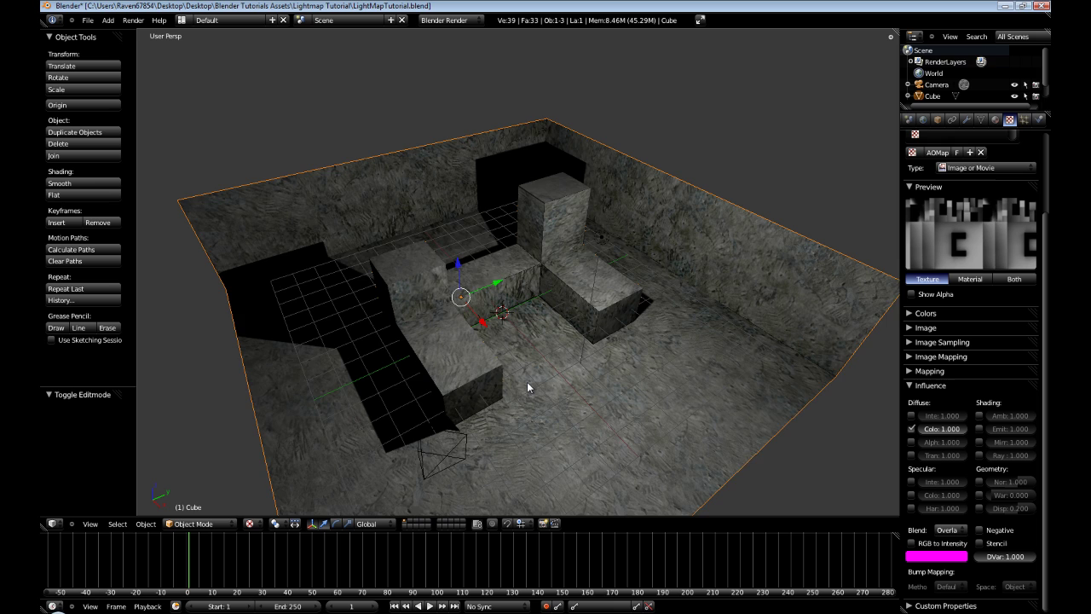
middle_drag(527, 382, 527, 382)
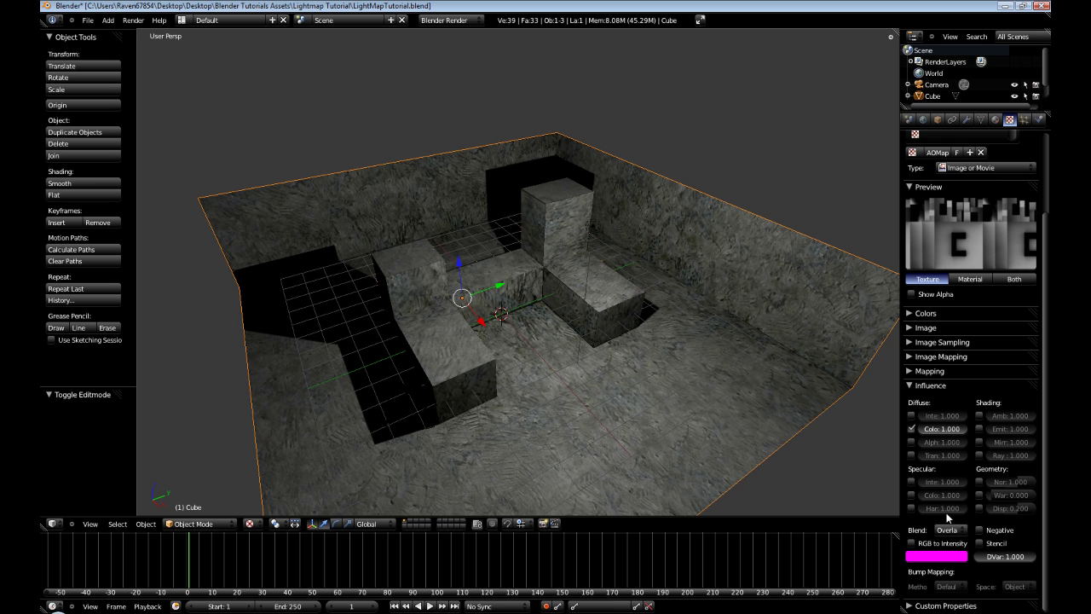
Compare AOMap diffuse colour influence values of 0.4 and 0.5 in the viewport
click(938, 428)
text(0.4)
key(Return)
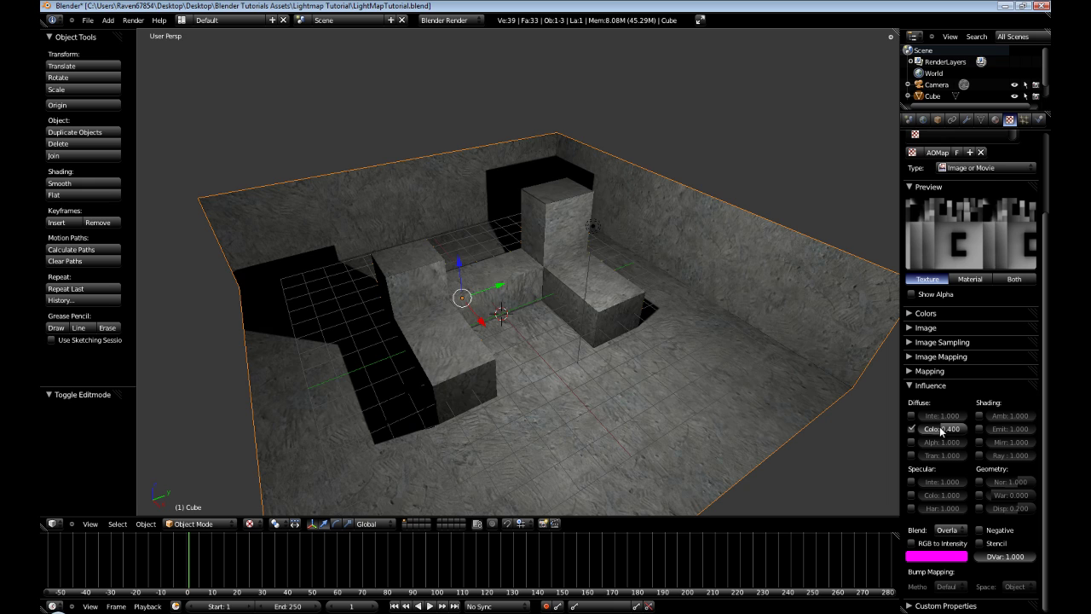
mouse_move(796, 414)
middle_down()
mouse_move(737, 414)
mouse_move(713, 431)
mouse_move(793, 417)
middle_up()
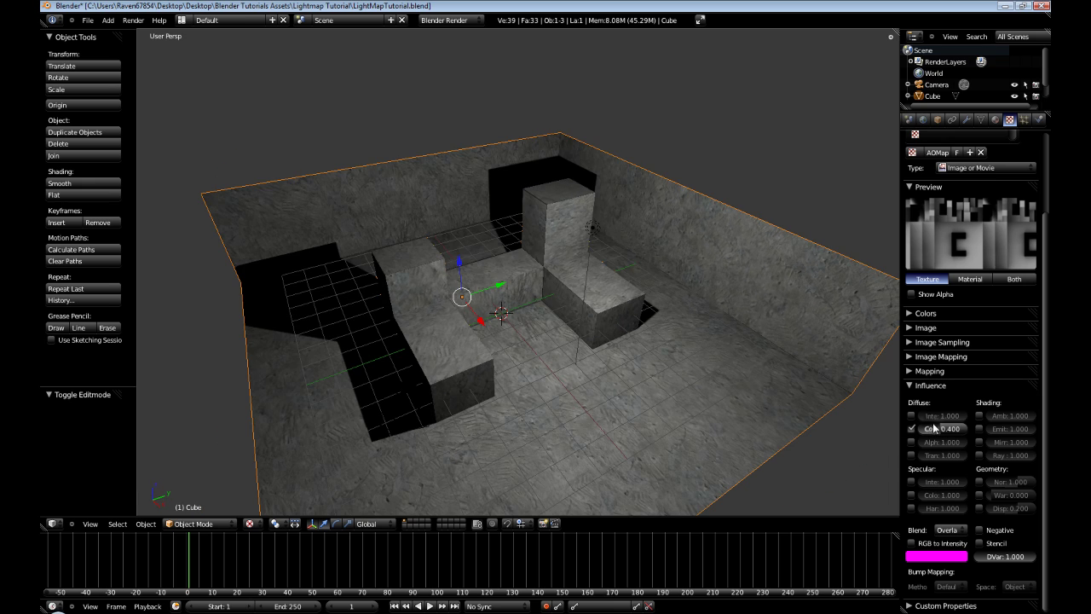
key(ctrl+z)
scroll(676, 412, up, 5)
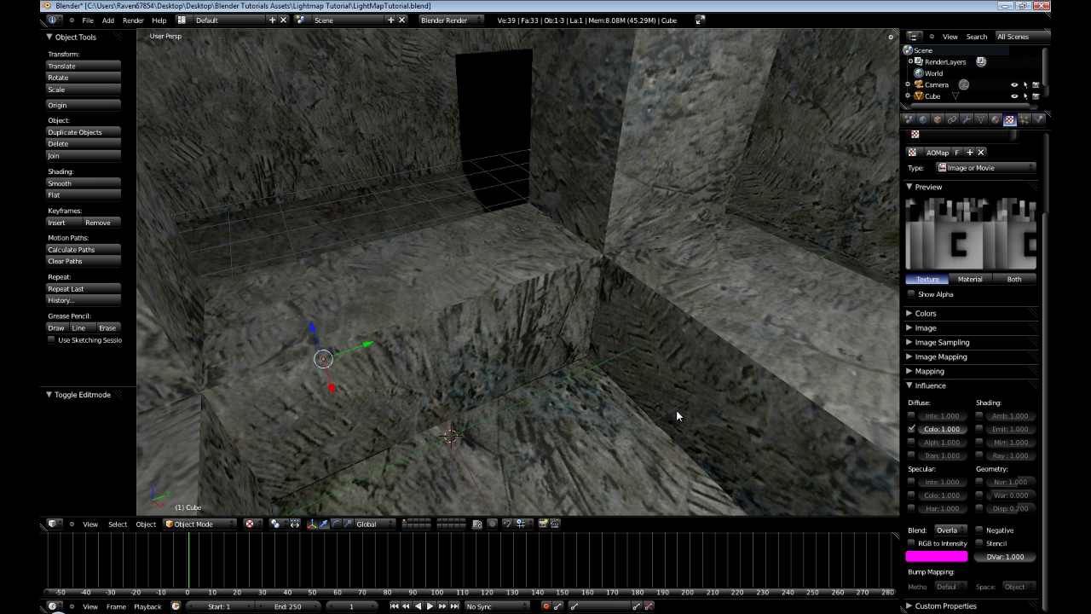
middle_drag(676, 415, 528, 341)
click(942, 429)
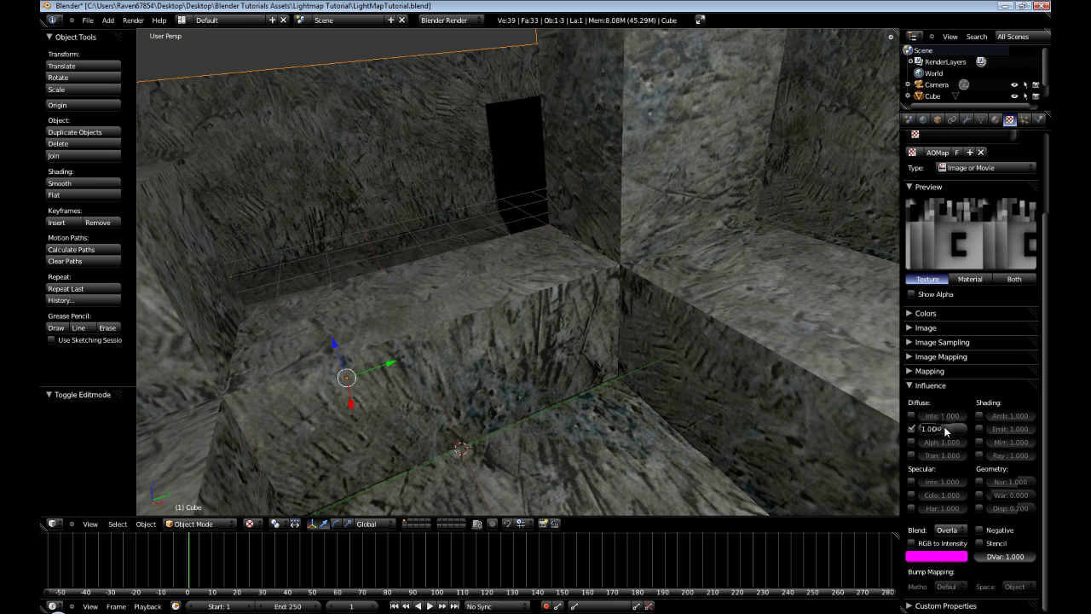
text(0.5)
key(Return)
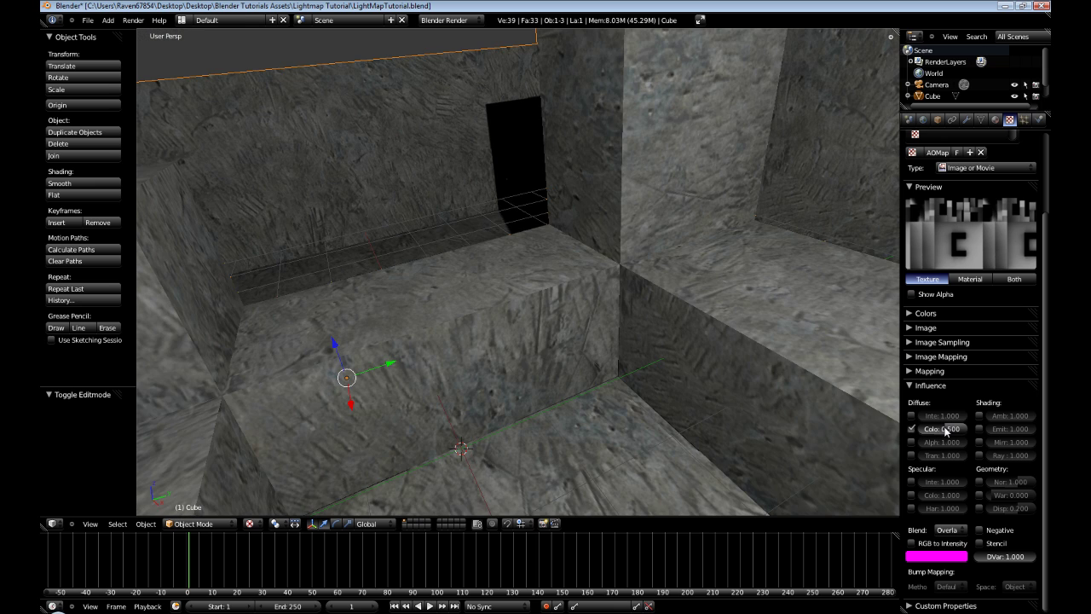
scroll(590, 405, down, 8)
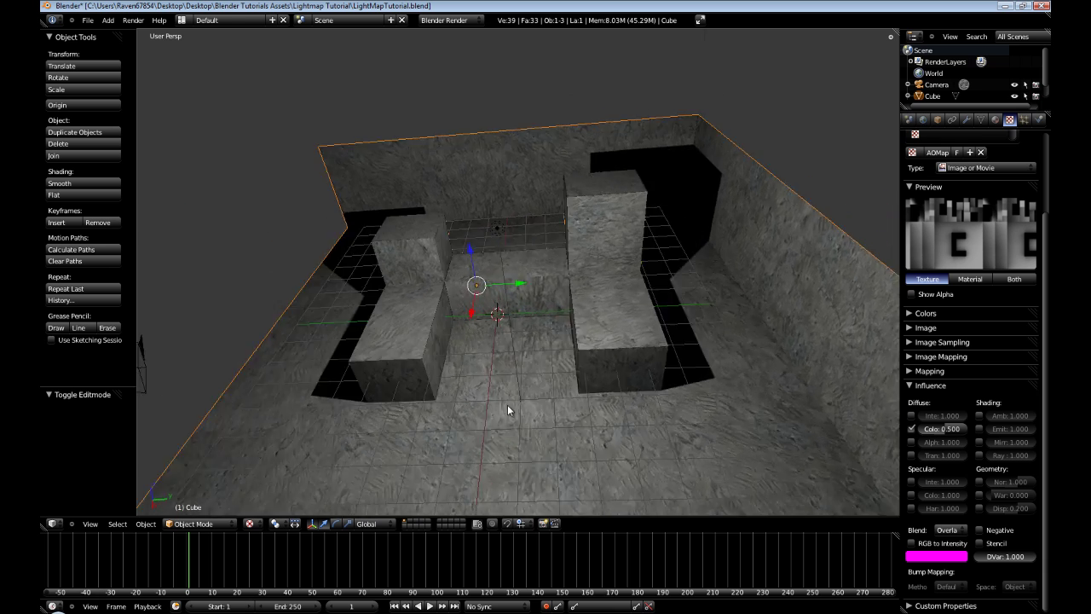
middle_drag(508, 404, 627, 379)
Settle the AOMap's diffuse colour influence at 0.400
drag(929, 428, 935, 429)
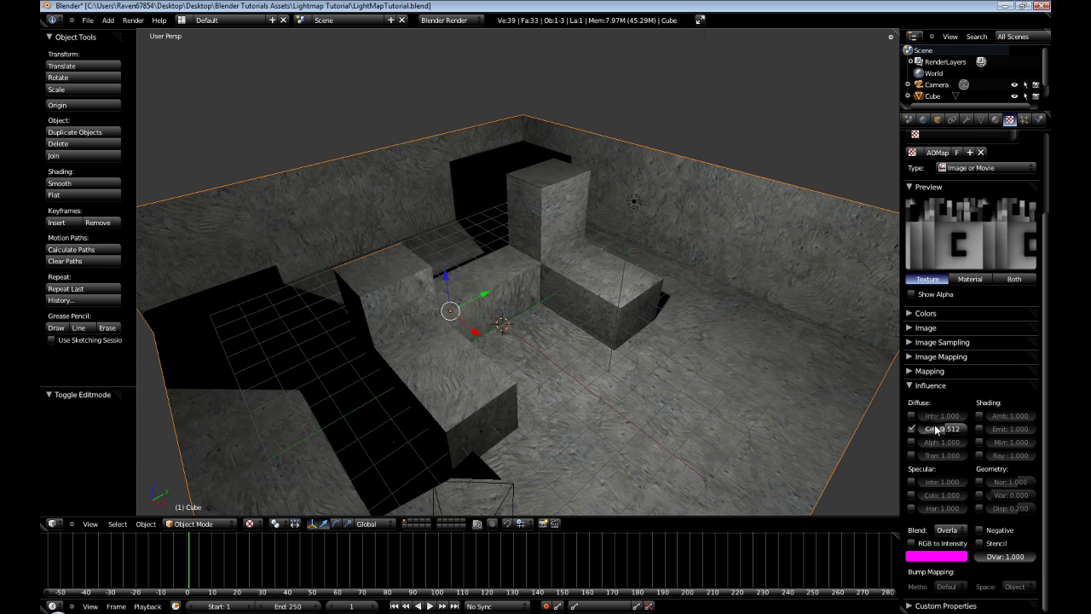
key(BackSpace)
click(935, 429)
text(0.4)
key(Return)
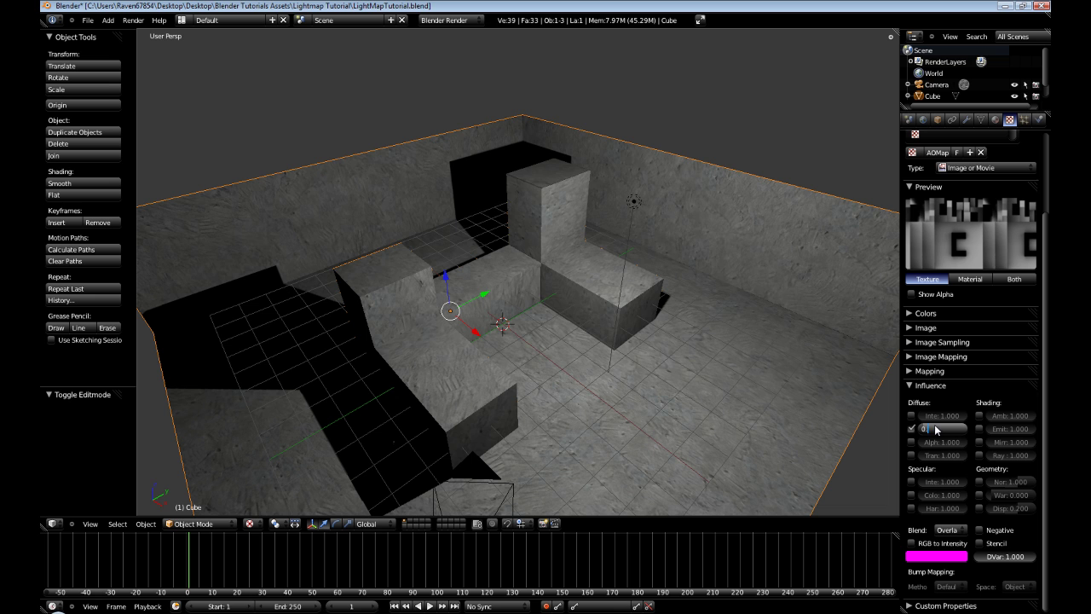
middle_drag(853, 401, 753, 319)
scroll(983, 347, up, 2)
click(917, 236)
scroll(965, 189, up, 2)
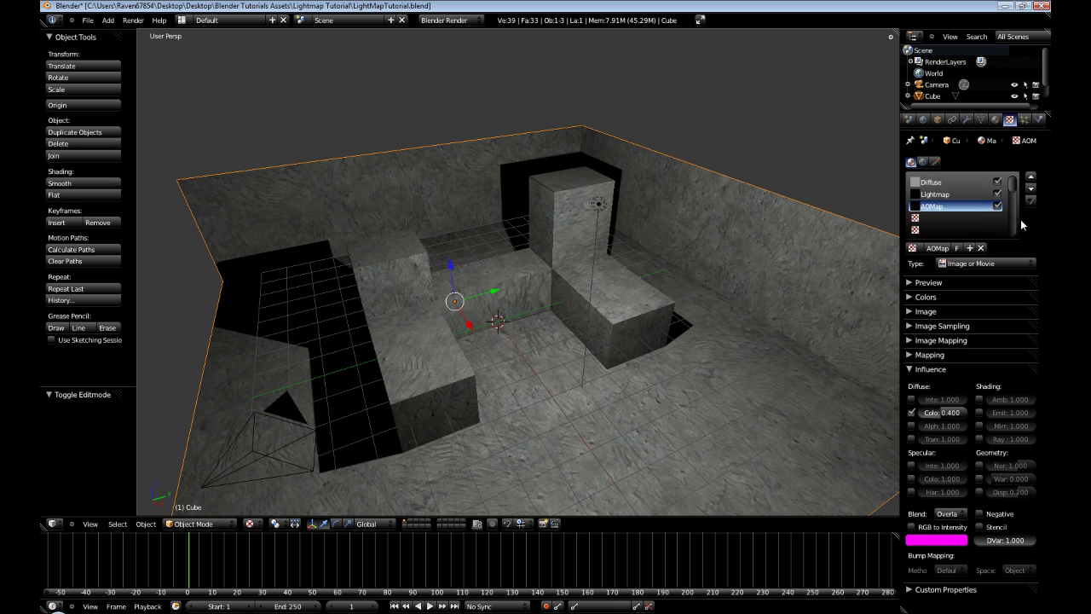
click(999, 207)
click(998, 208)
click(998, 208)
middle_drag(863, 283, 528, 392)
click(914, 311)
click(914, 312)
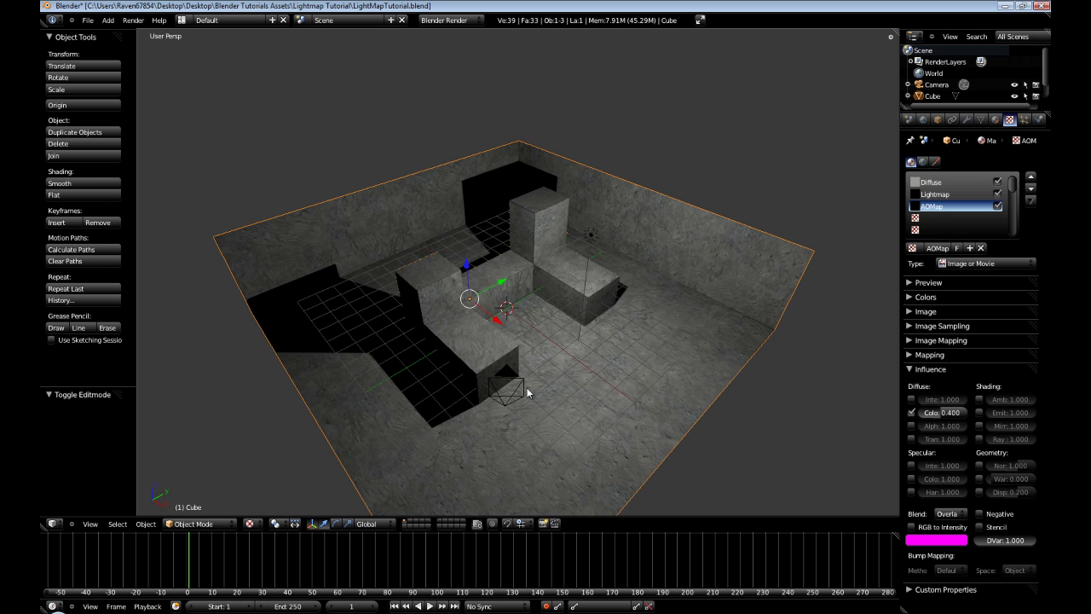
key(shift+z)
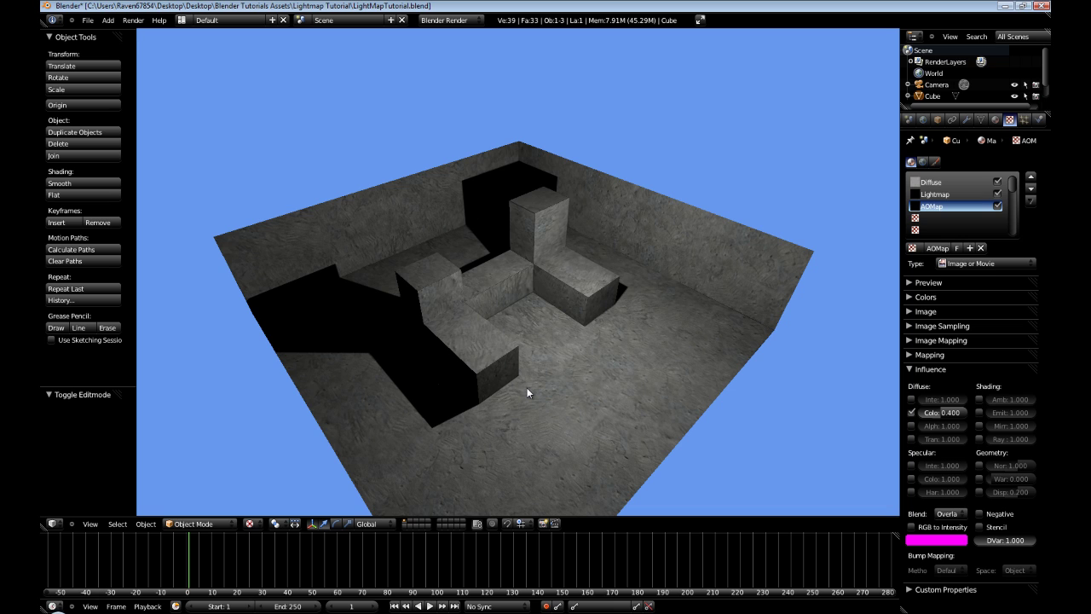
key(shift+z)
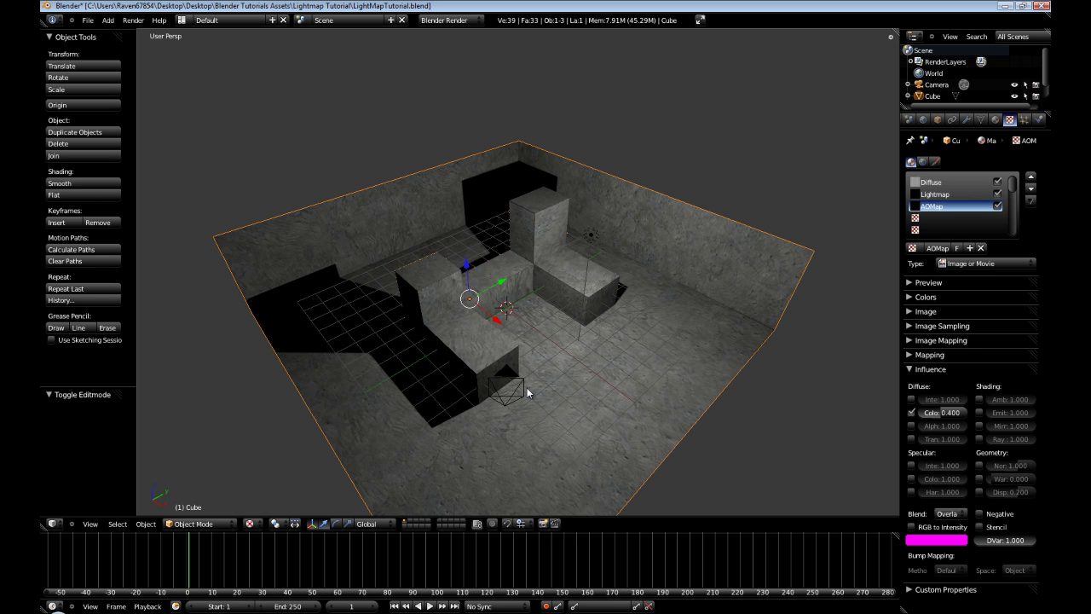